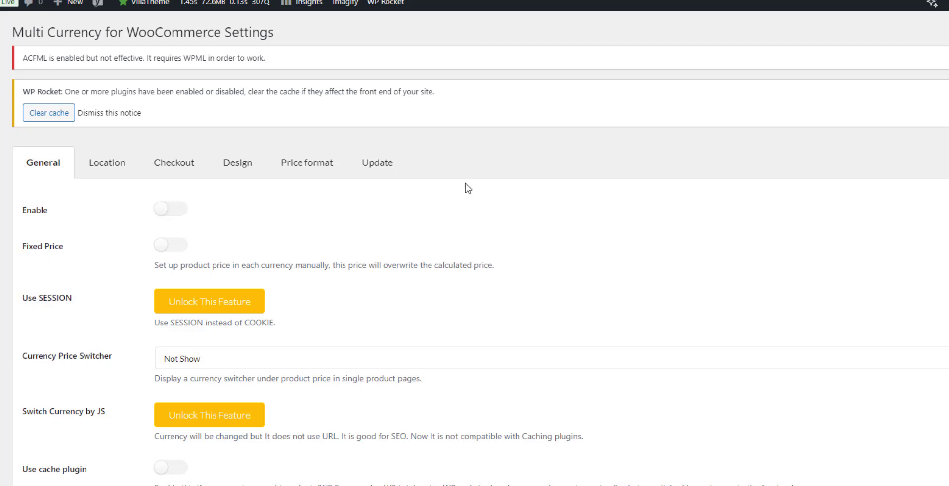
Enable the multi-currency feature and set the Currency Price Switcher to Flag + Currency Code
scroll(464, 184, "down", 1)
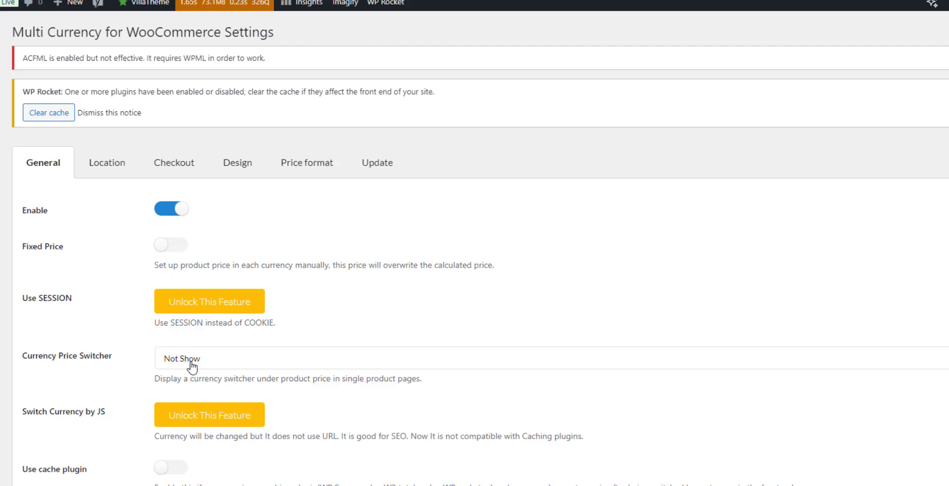
left_click(192, 365)
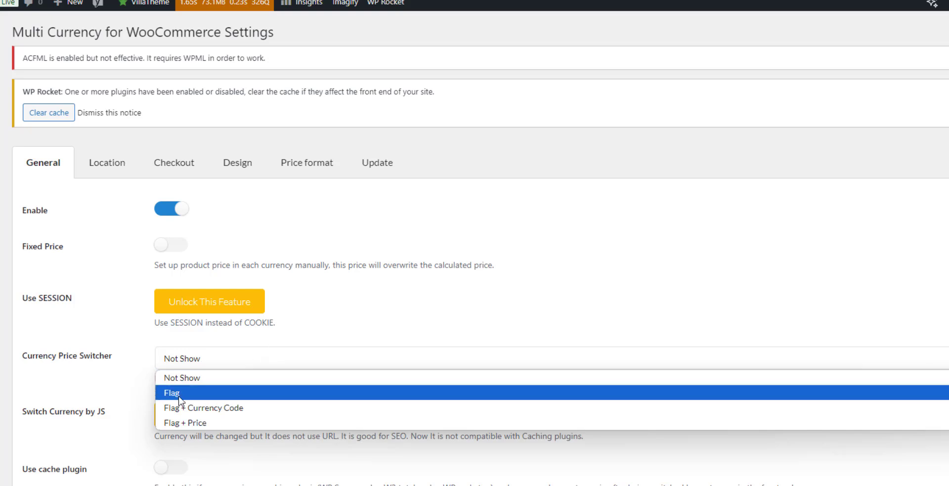
left_click(181, 394)
left_click(215, 363)
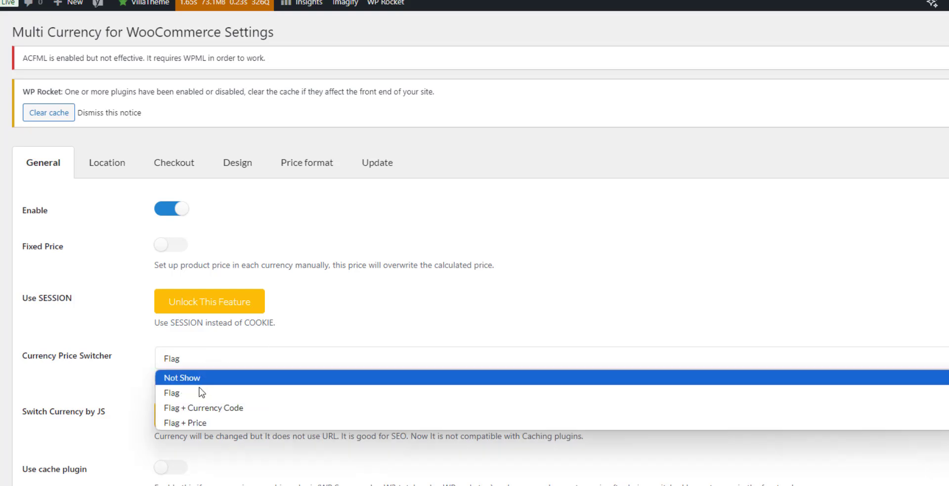
left_click(196, 413)
Set the EUR currency's symbol position to "Right with space 99 $" in the Currency Options
scroll(373, 269, "down", 2)
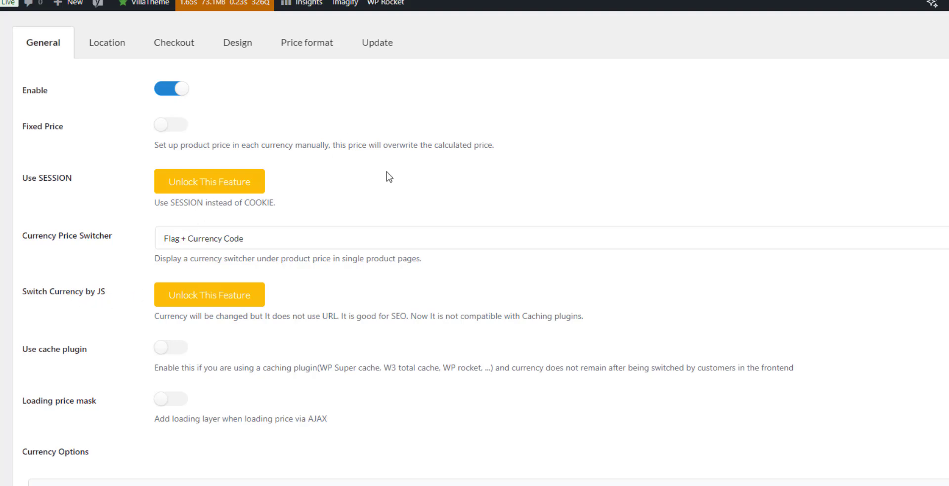
scroll(386, 172, "down", 3)
scroll(349, 176, "down", 1)
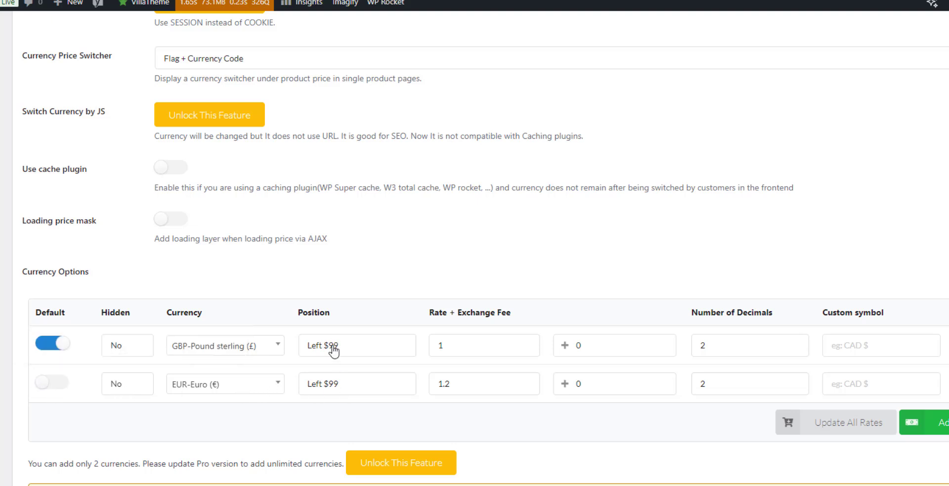
left_click(327, 391)
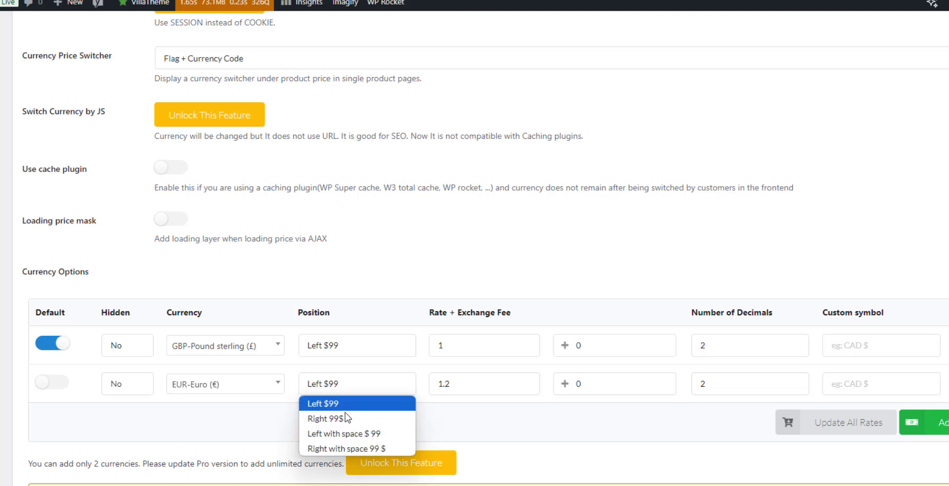
left_click(346, 448)
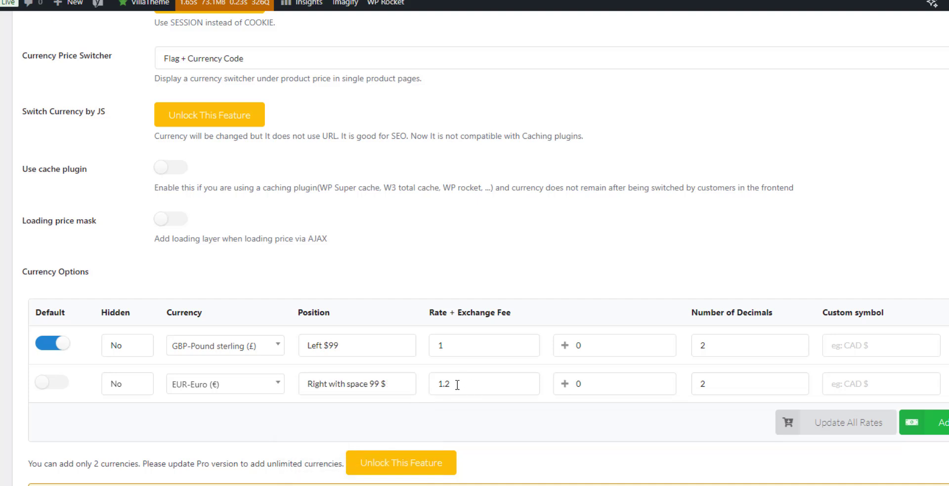
Set the EUR exchange fee to 0.5
left_click_drag(455, 384, 438, 390)
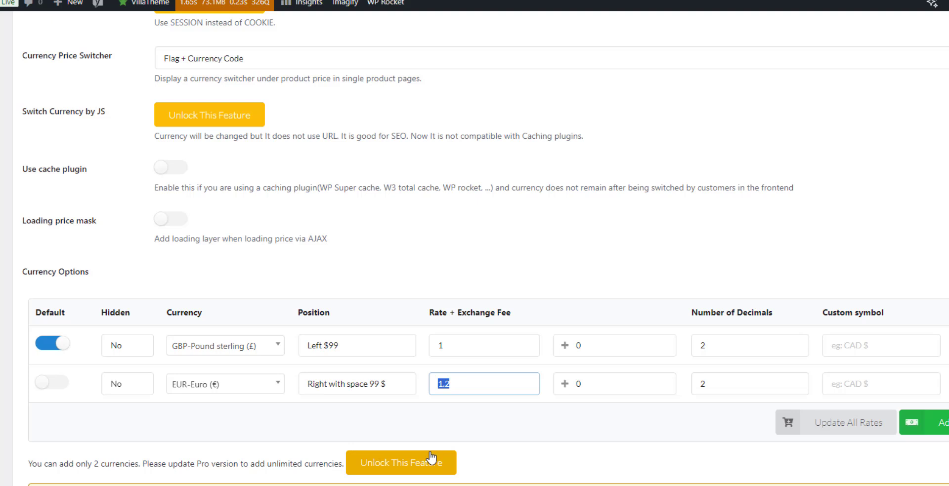
left_click(586, 385)
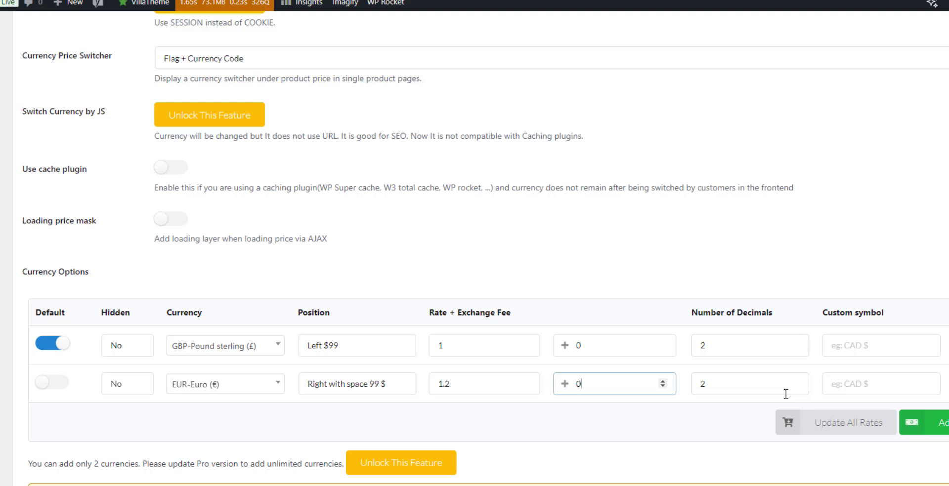
key("BackSpace")
type("0.5")
Set the location's Auto Detect to Auto select currency and enable Currency by Country
scroll(564, 253, "up", 4)
left_click(93, 168)
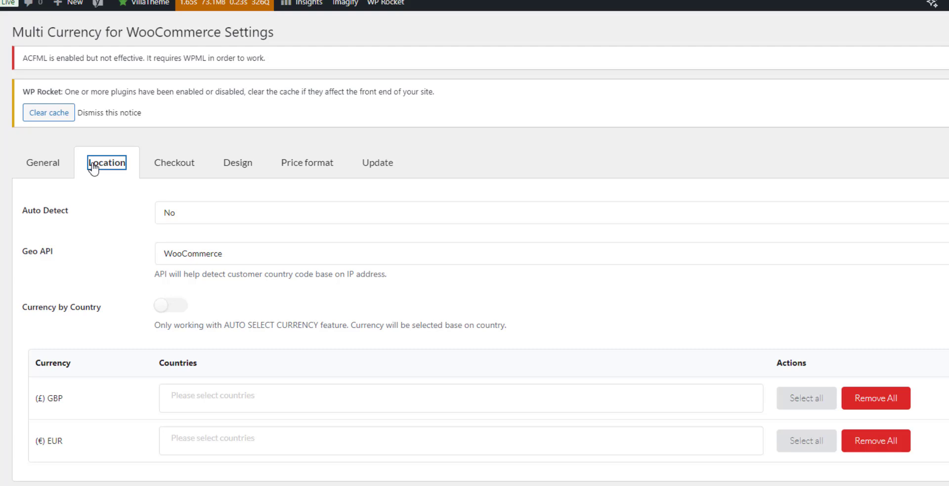
left_click(226, 215)
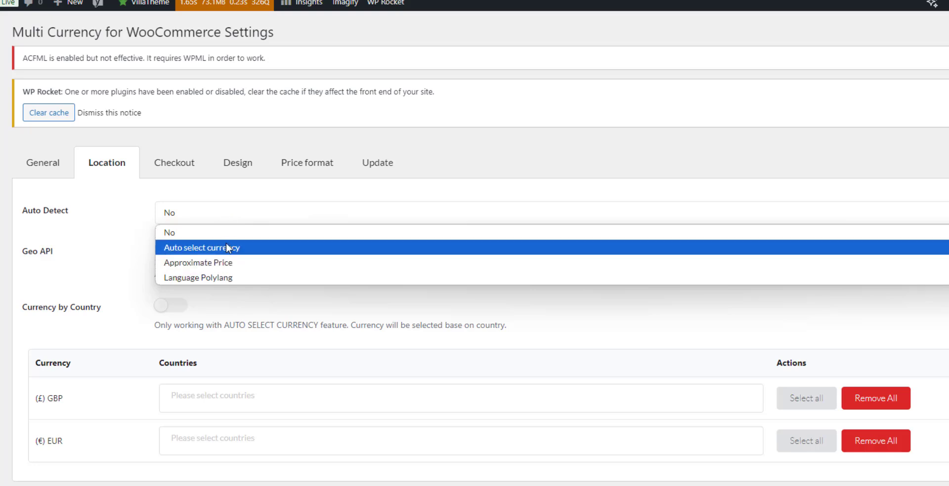
left_click(211, 248)
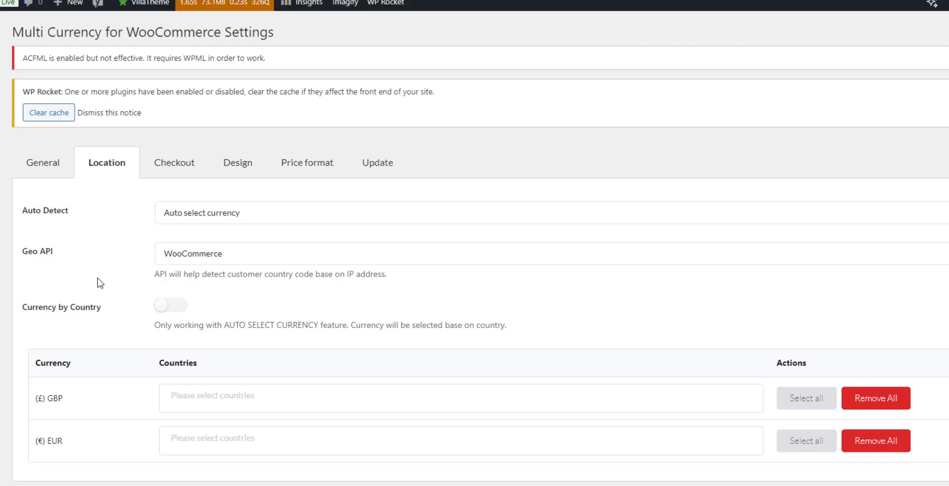
left_click(176, 309)
Assign United Kingdom (UK) as the country for the GBP currency
left_click(226, 396)
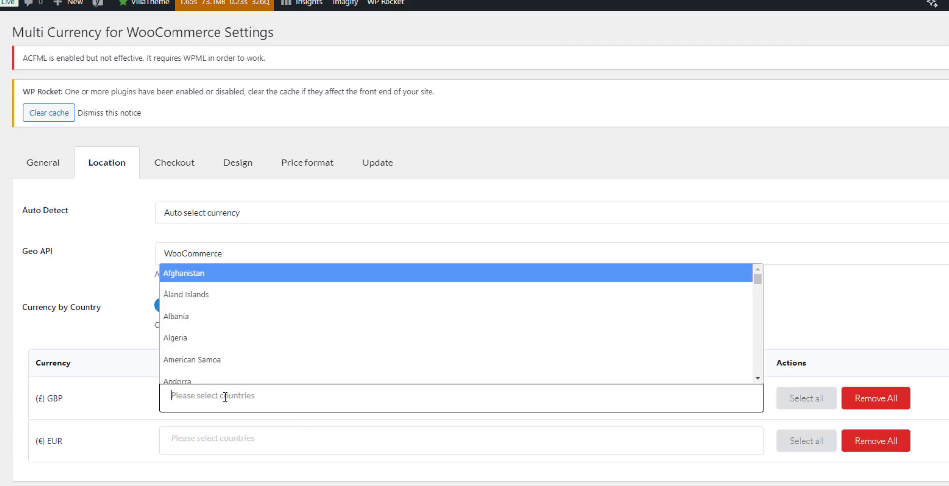
type("united")
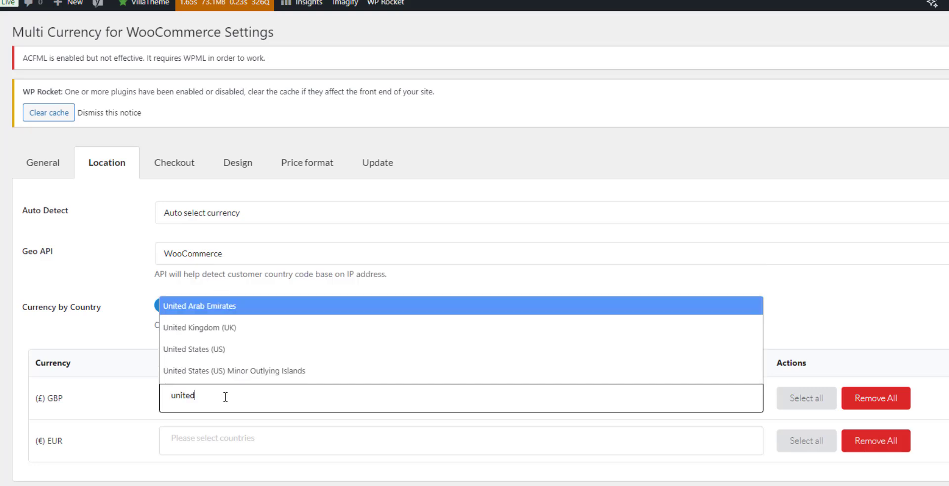
key("Down")
key("Return")
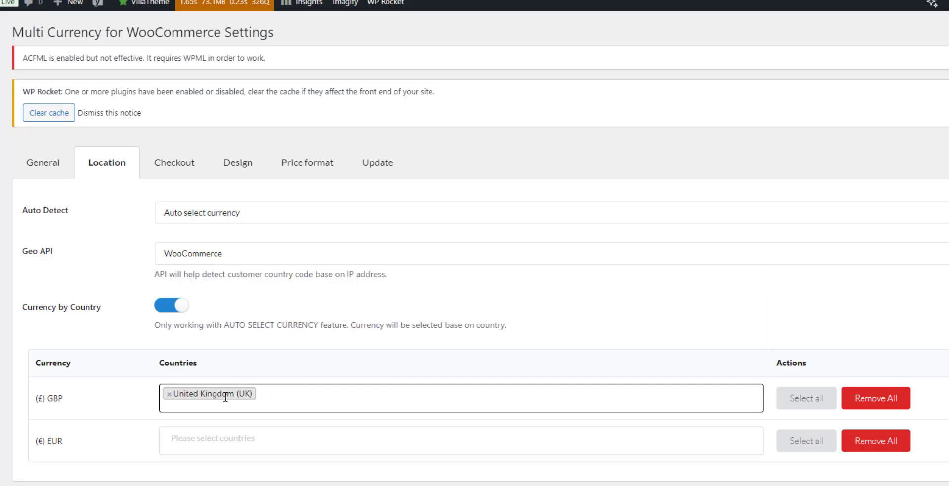
Assign France and Germany as the countries for the EUR currency
key("Tab")
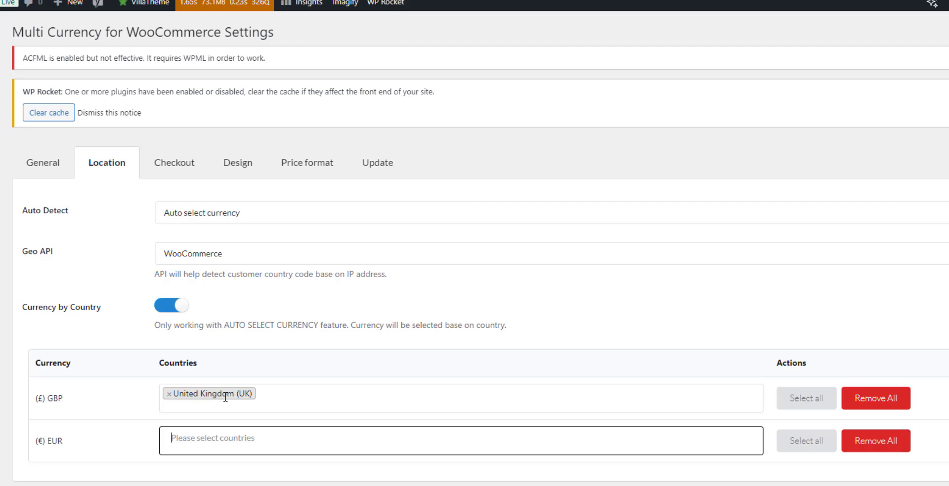
type("rr")
key("BackSpace")
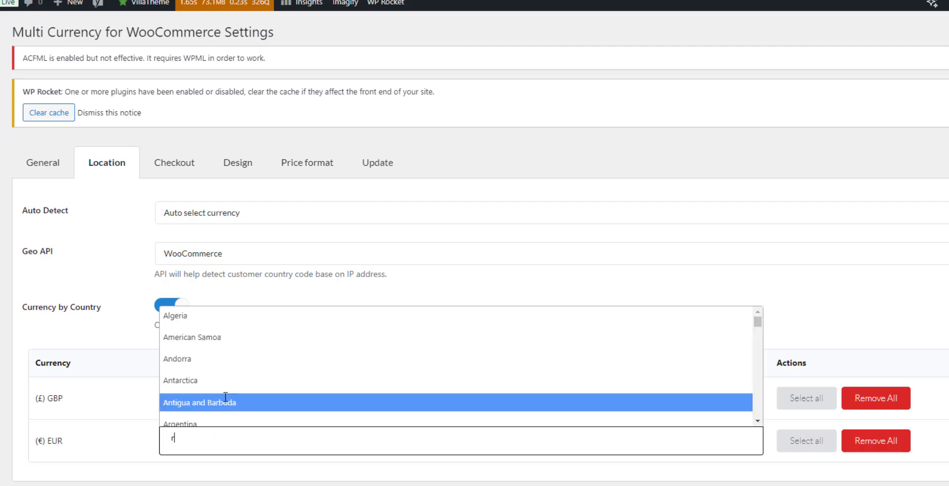
key("BackSpace")
type("frnace")
key("BackSpace")
key("BackSpace")
key("BackSpace")
key("BackSpace")
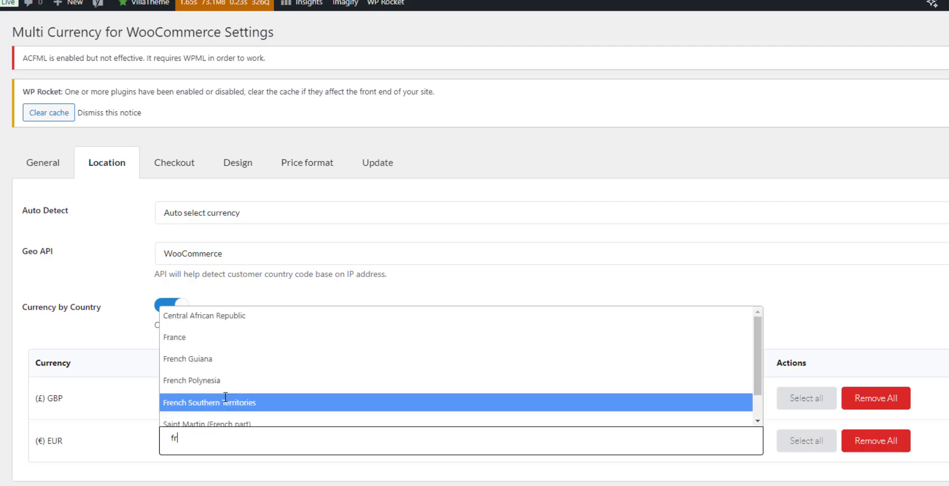
type("an")
key("Return")
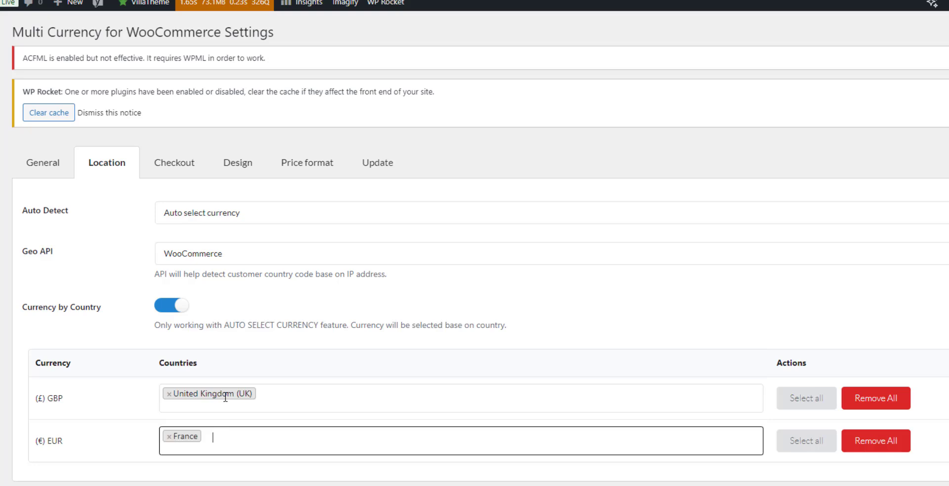
type("german")
key("Return")
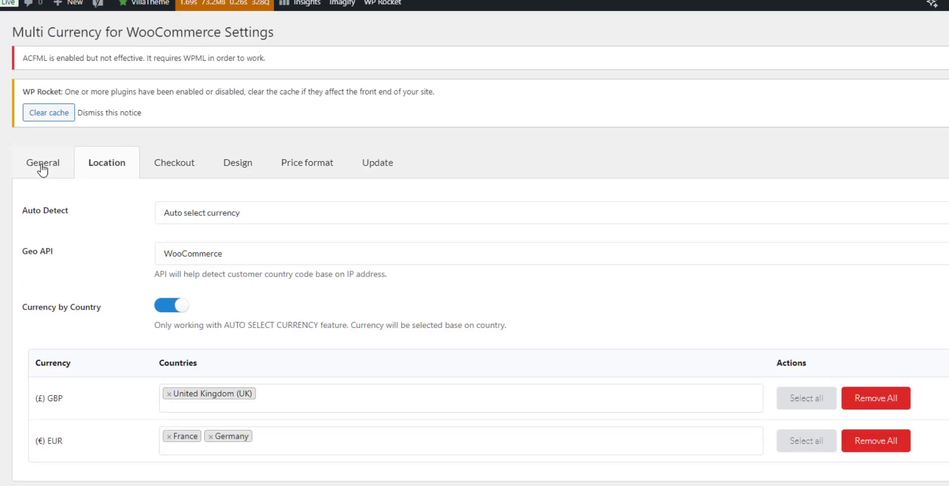
Review the Currency Options table and the checkout settings
left_click(42, 165)
scroll(43, 165, "down", 8)
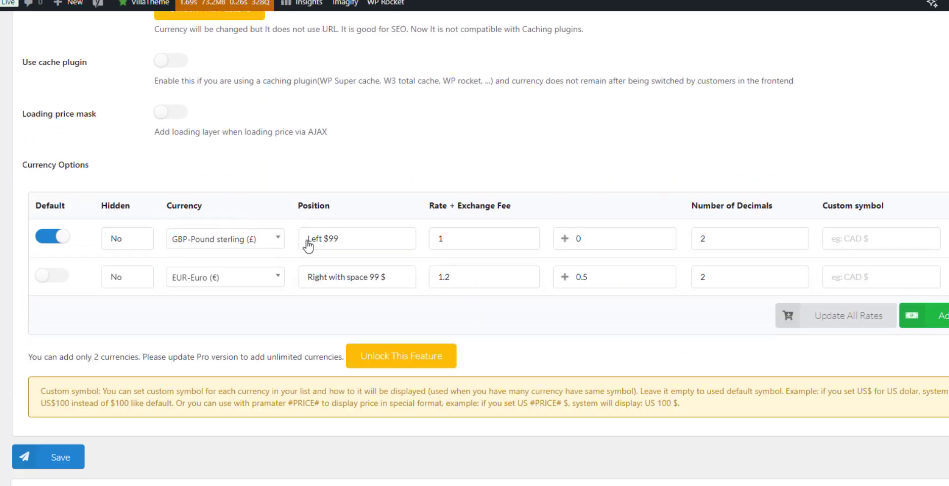
scroll(306, 242, "up", 8)
left_click(180, 168)
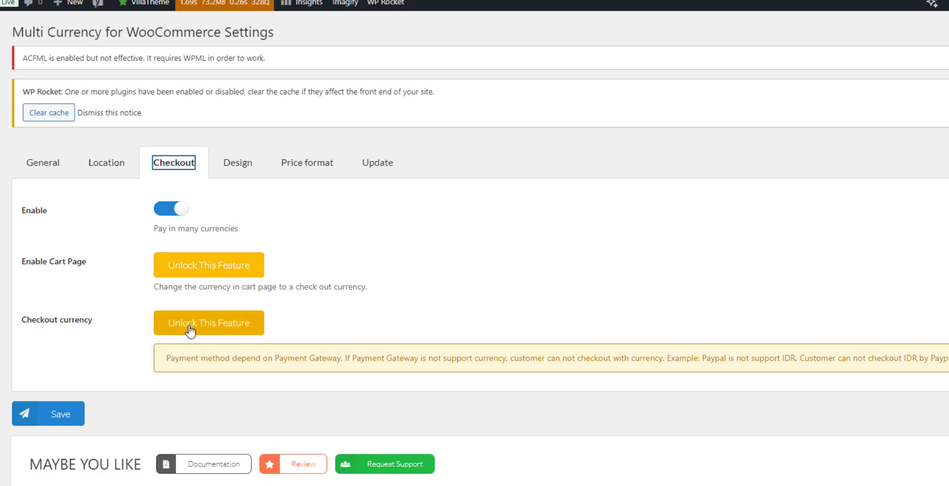
Change the Currencies Bar title in the design settings to "Currency"
left_click(228, 165)
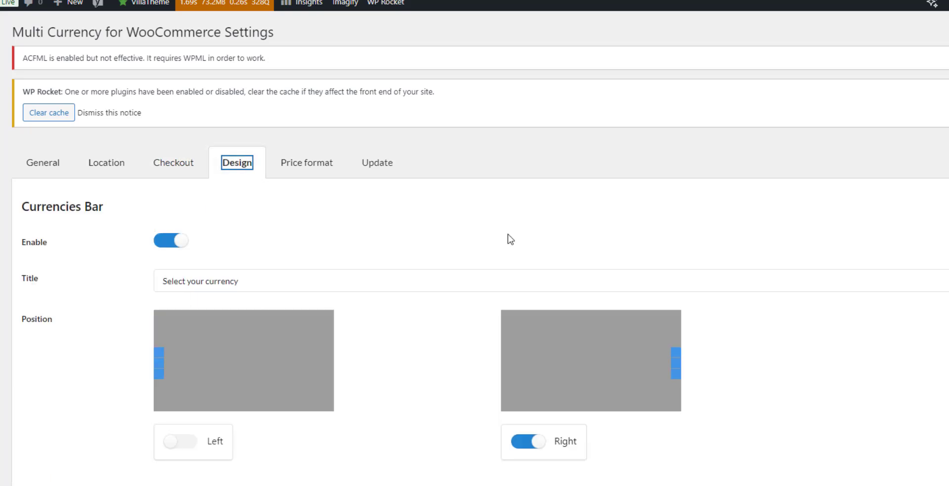
left_click(266, 284)
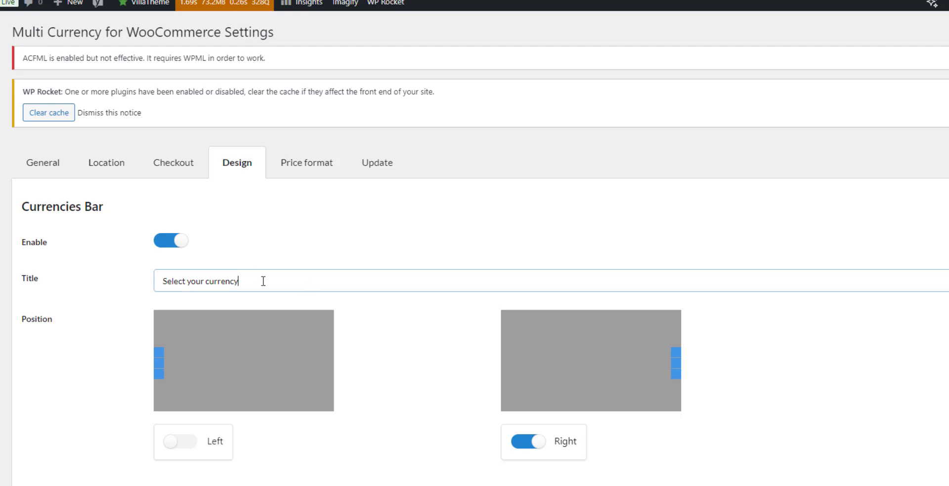
left_click_drag(261, 281, 101, 287)
type("Curre3ncie")
key("BackSpace")
key("BackSpace")
key("BackSpace")
key("BackSpace")
key("BackSpace")
type("ncy")
Examine the remaining design settings for bar position, colours, conditional tags, widget flags and shortcode
scroll(264, 277, "down", 5)
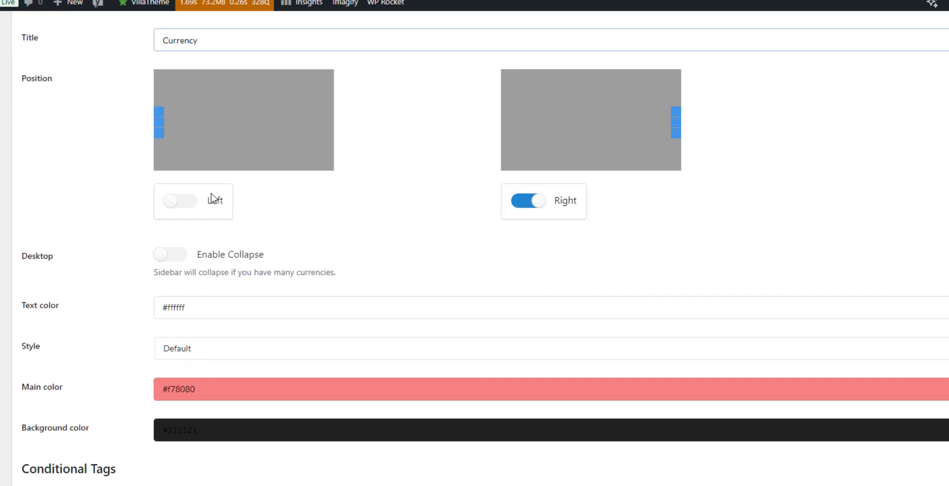
scroll(211, 198, "down", 1)
scroll(312, 198, "down", 1)
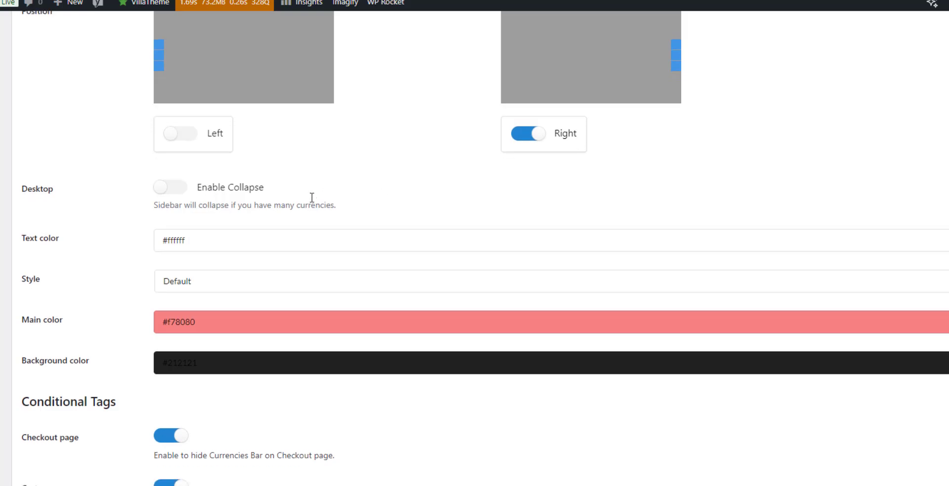
scroll(312, 198, "down", 2)
scroll(117, 324, "down", 5)
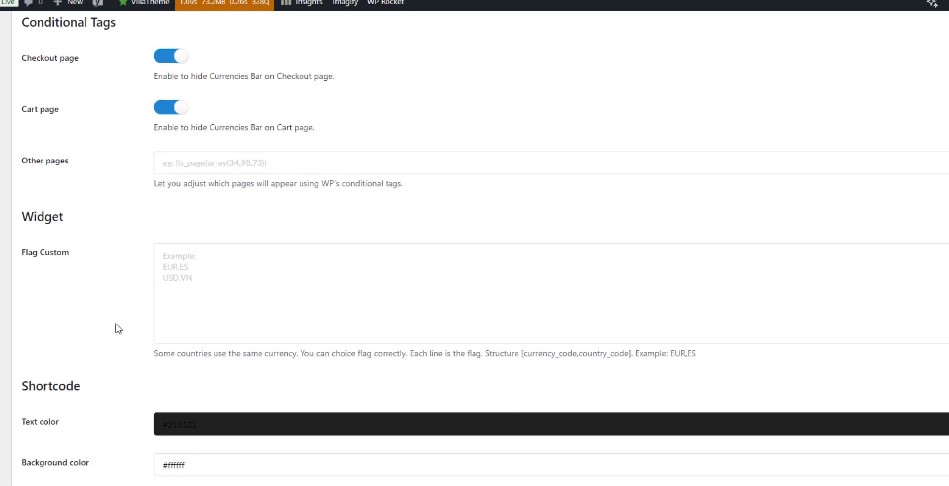
scroll(284, 314, "down", 3)
scroll(76, 133, "down", 3)
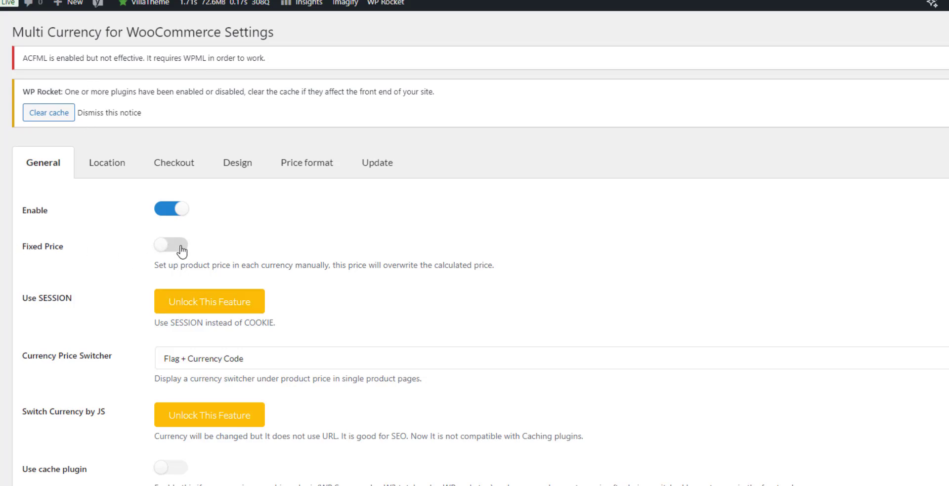
Check the EUR rate in the Currency Options and enable Fixed Price for manual per-currency product prices
scroll(403, 237, "down", 5)
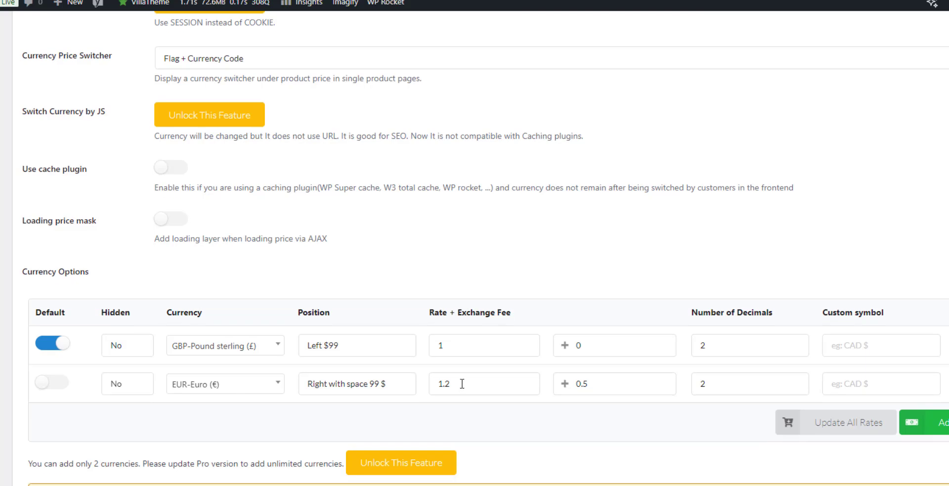
left_click_drag(462, 384, 426, 383)
scroll(188, 266, "up", 5)
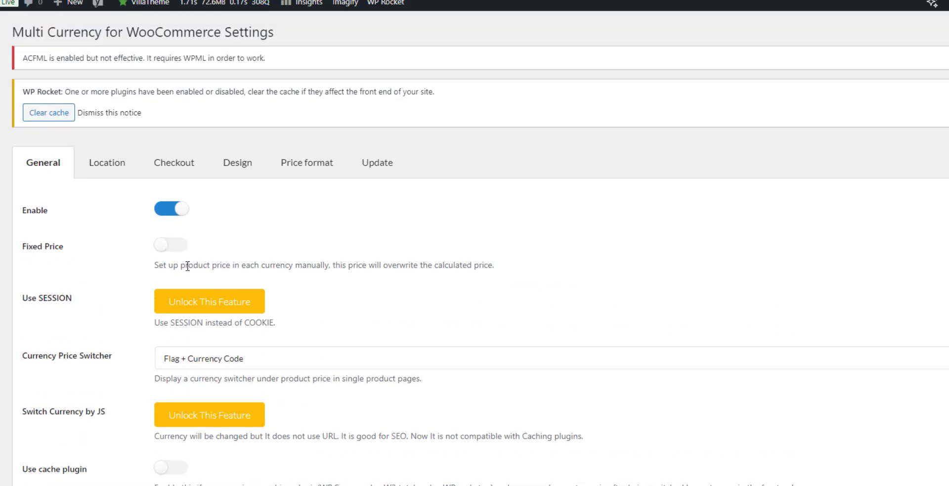
left_click(176, 250)
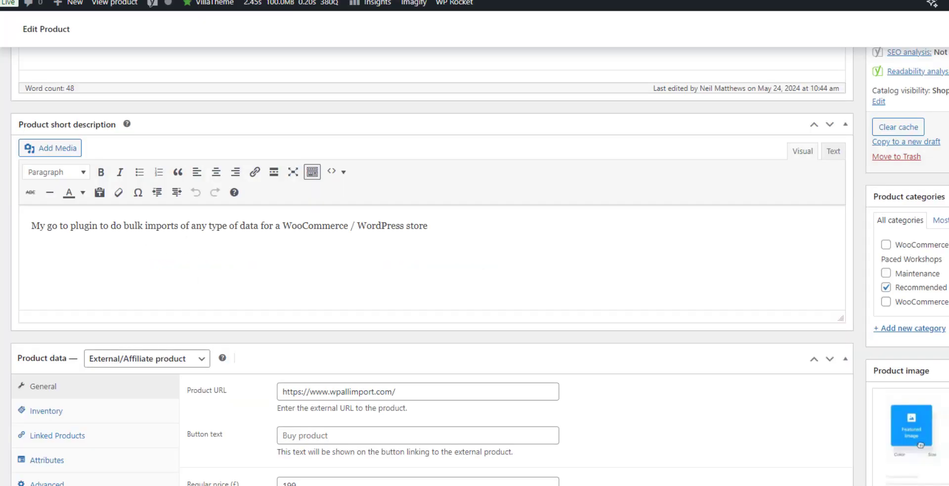
Set the external/affiliate product's Regular Price (EUR) to 250
scroll(280, 319, "down", 6)
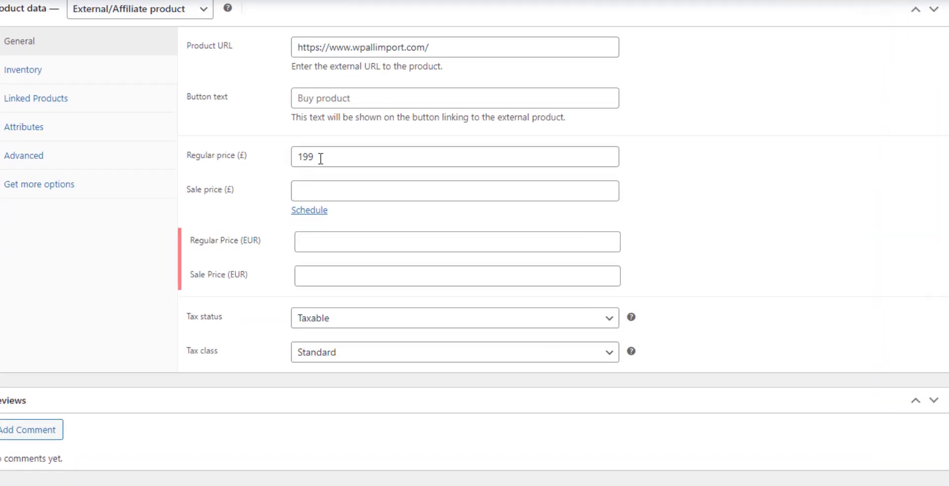
left_click(386, 234)
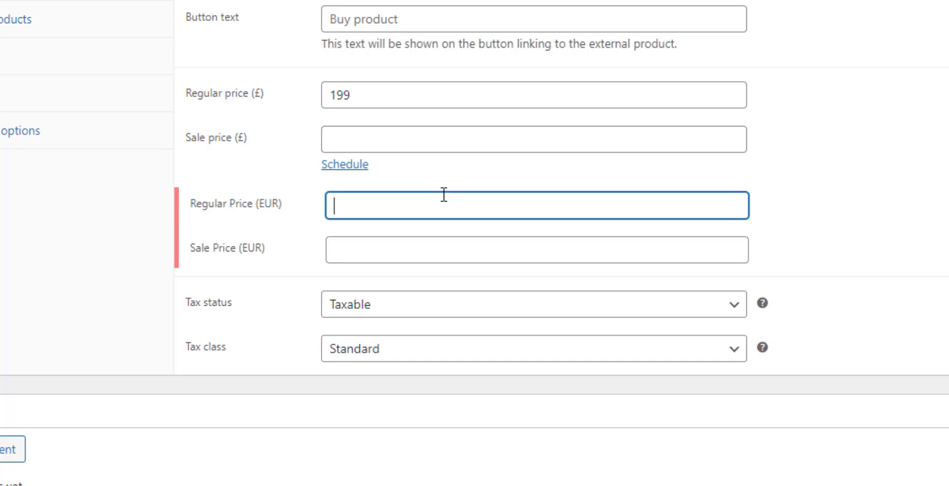
type("250")
scroll(741, 302, "up", 5)
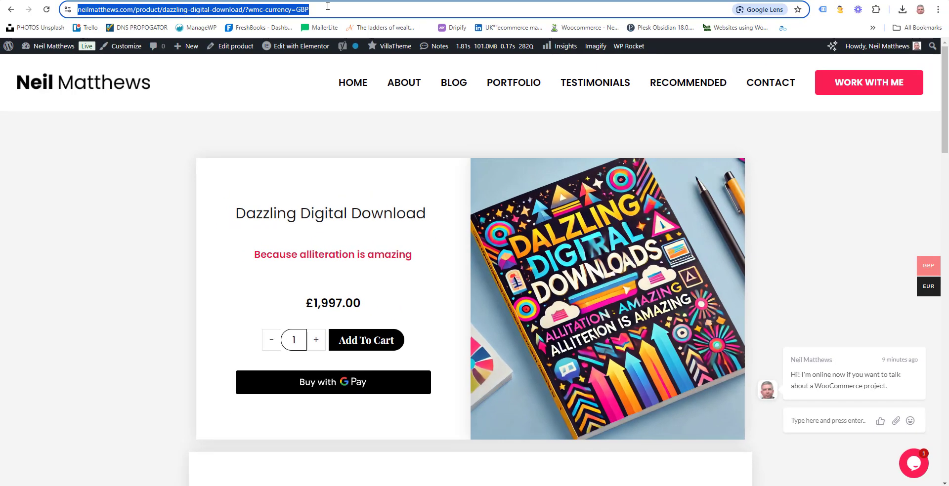
Reload the Dazzling Digital Download product page on the storefront
key("Return")
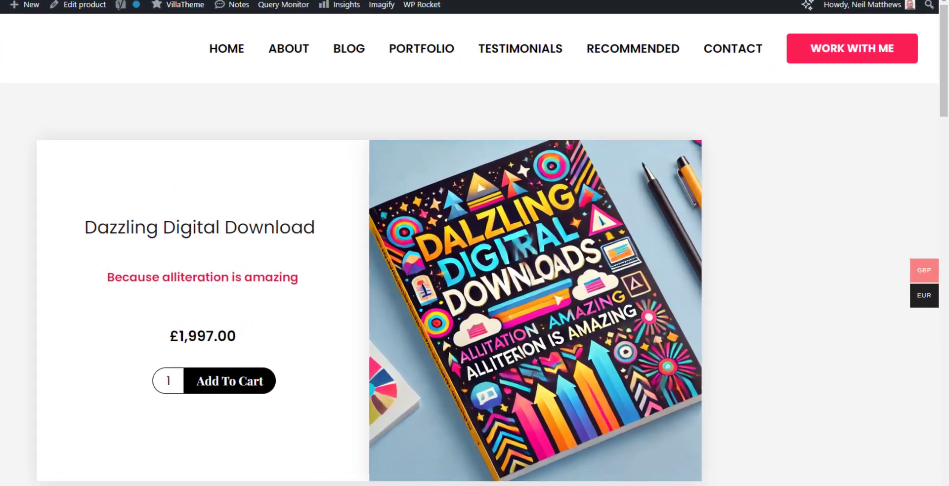
Switch the Dazzling Digital Download product page's display currency to Euro
mouse_move(935, 275)
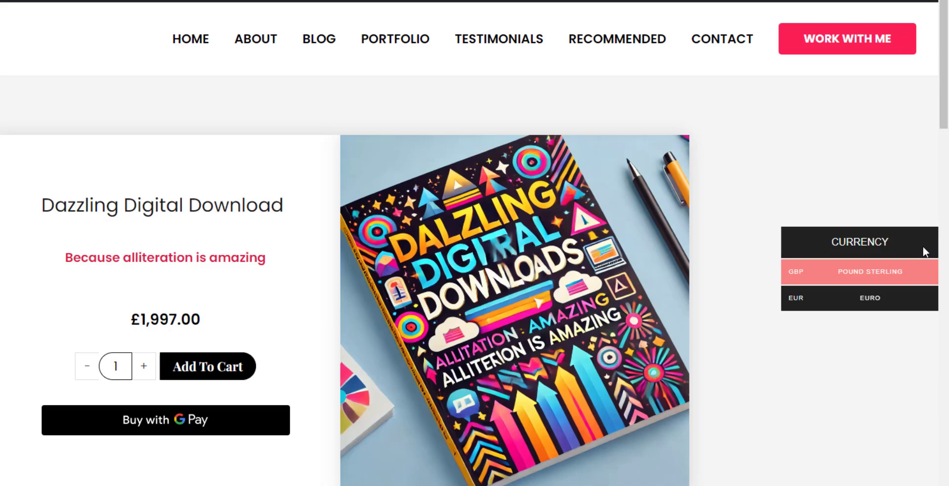
scroll(849, 176, "down", 4)
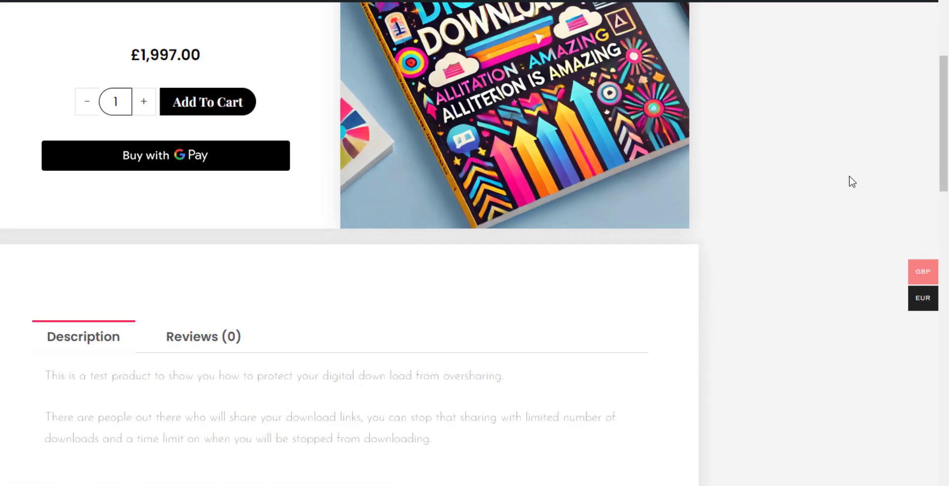
scroll(851, 182, "up", 4)
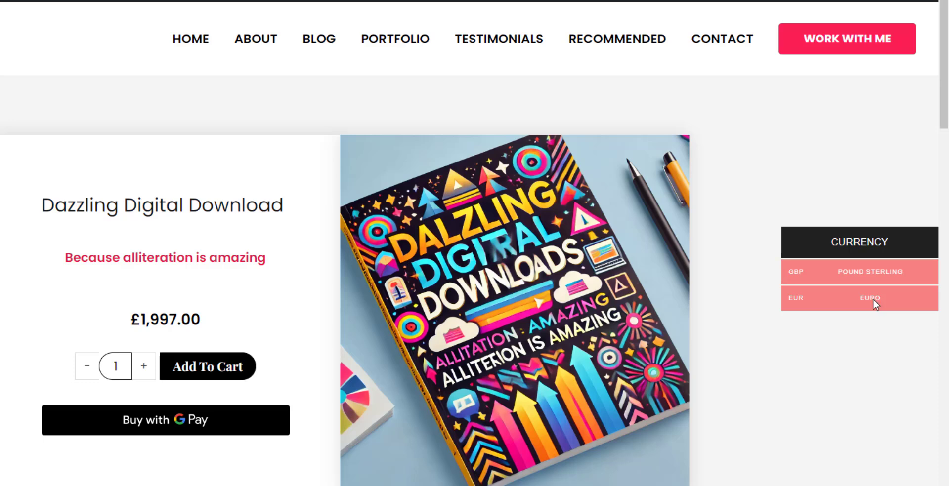
left_click(872, 299)
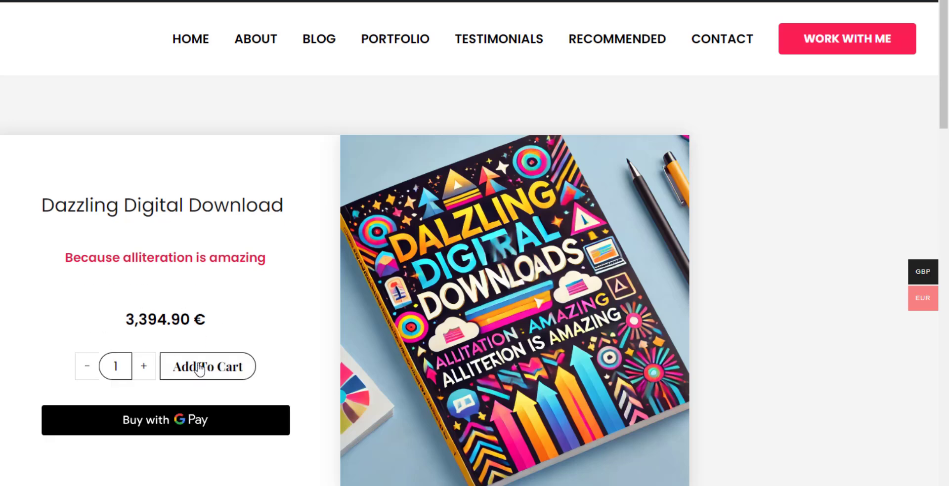
Add the Dazzling Digital Download to the cart, review the cart totals and proceed to checkout
left_click(200, 367)
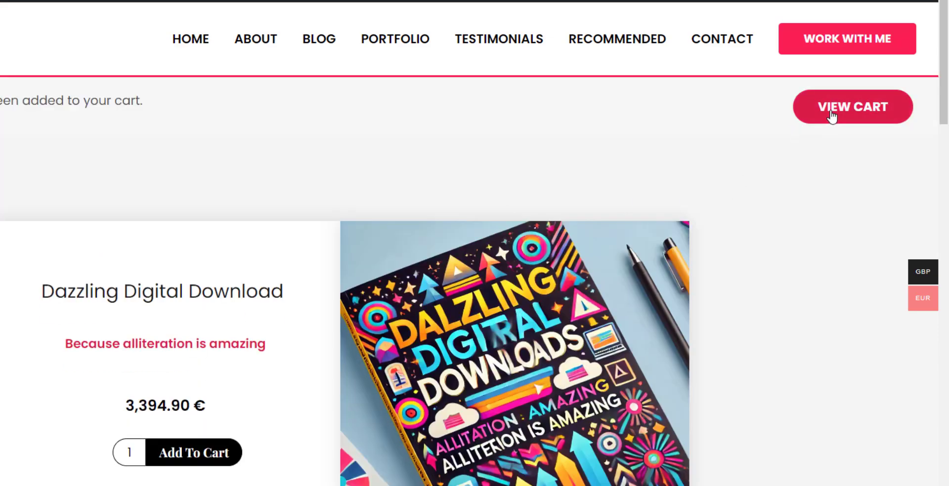
left_click(831, 115)
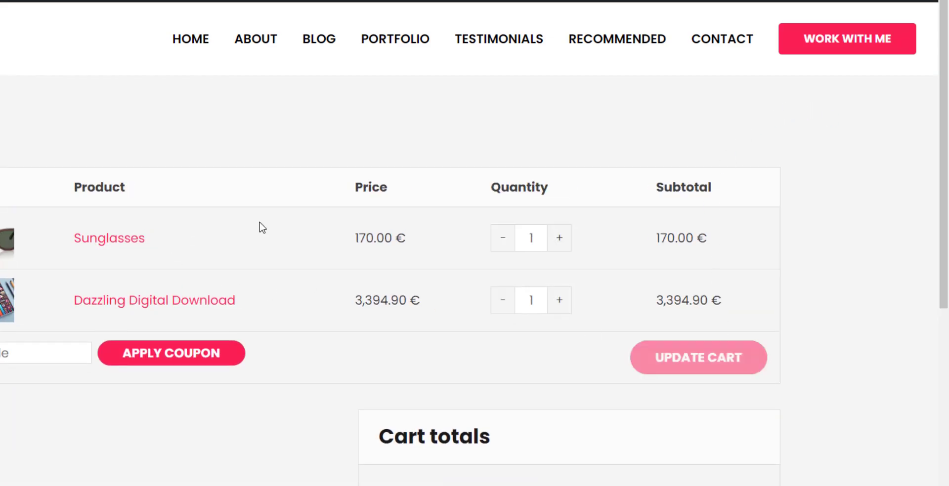
scroll(737, 351, "down", 5)
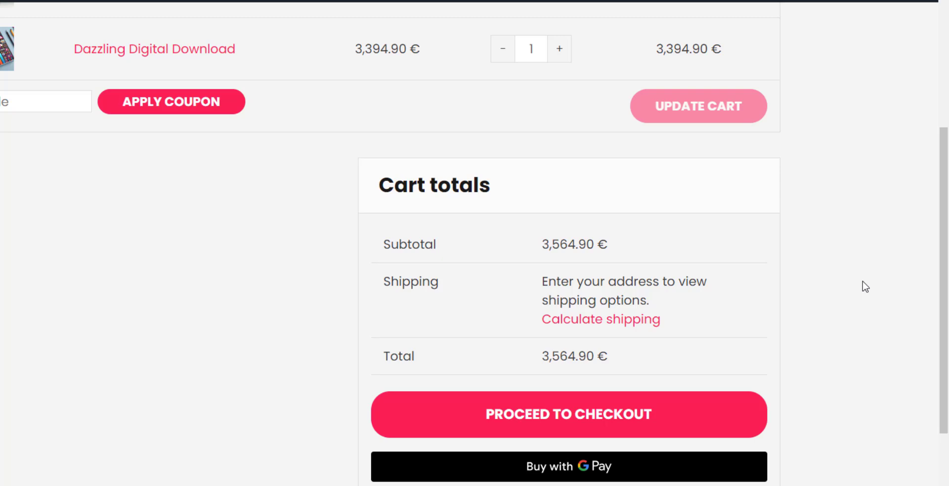
scroll(736, 280, "down", 4)
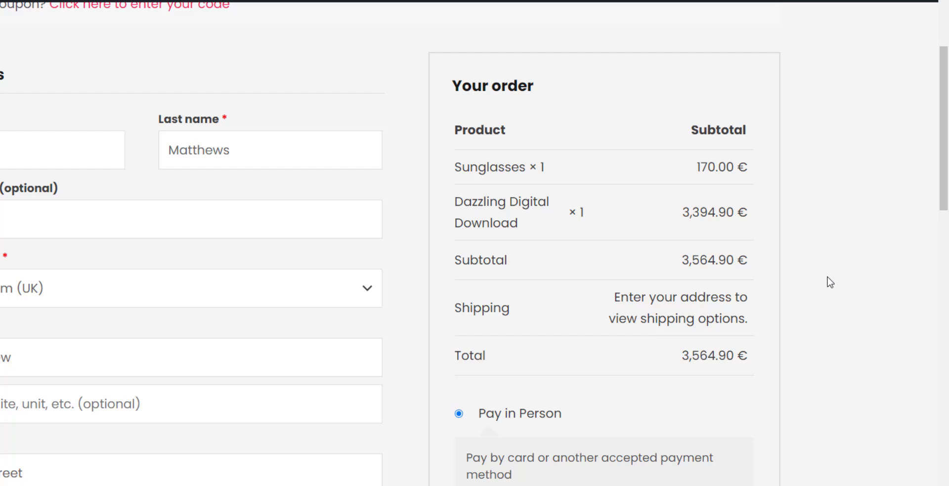
Choose Credit / Debit Card as the payment method at checkout and place the order with the saved Visa card
scroll(828, 277, "down", 3)
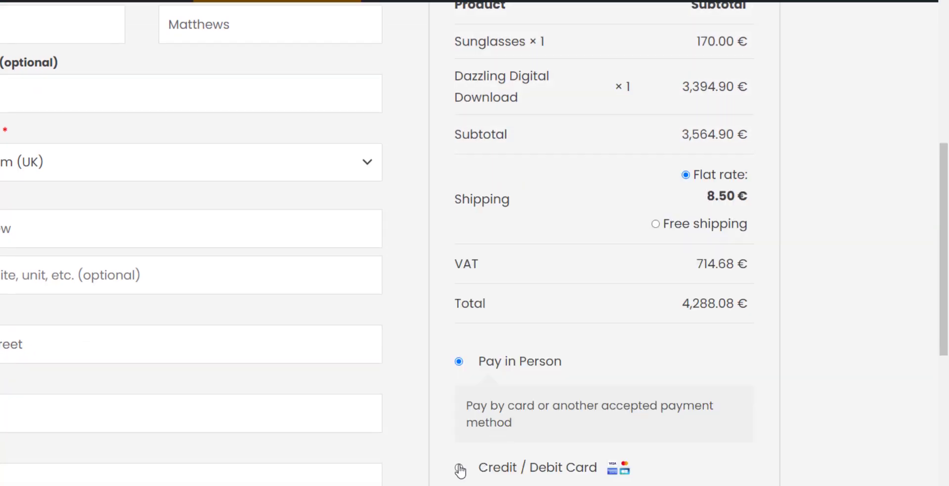
left_click(459, 468)
scroll(732, 368, "down", 3)
scroll(734, 368, "down", 4)
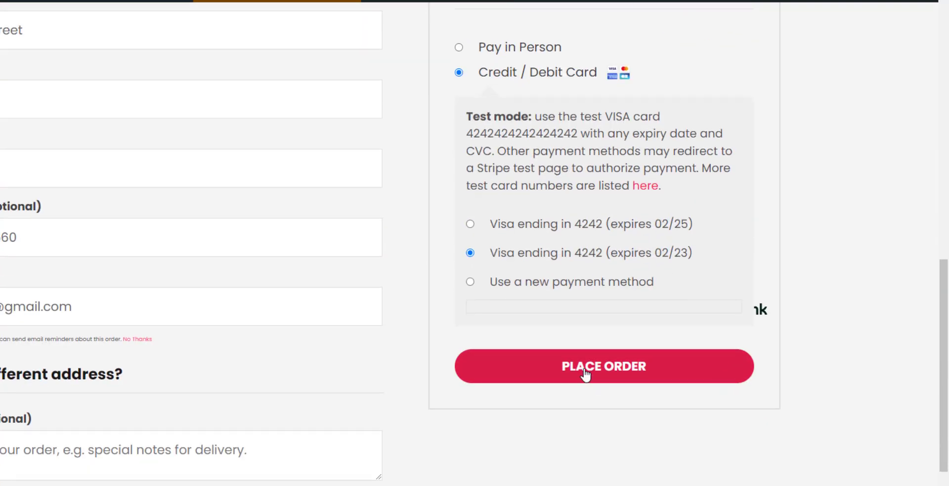
left_click(572, 371)
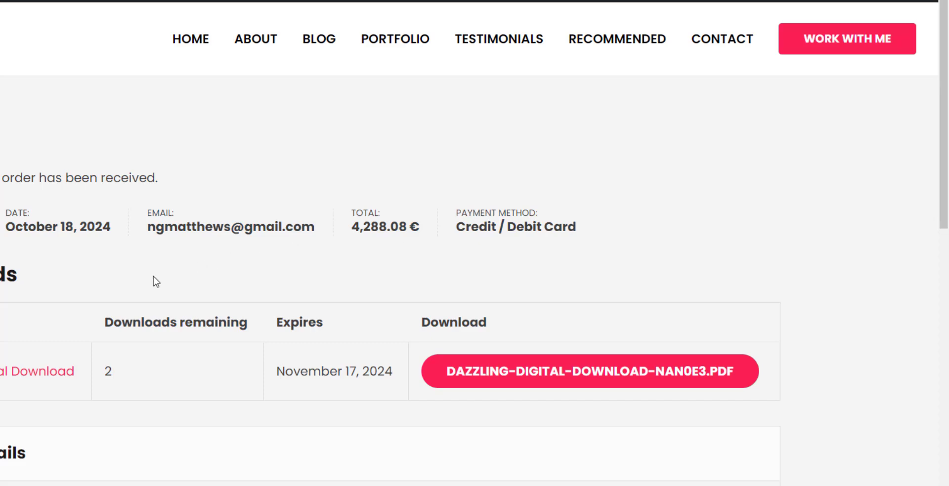
Highlight the order total on the confirmation page and open the site's home page to inspect its currency switcher
left_click_drag(430, 227, 339, 228)
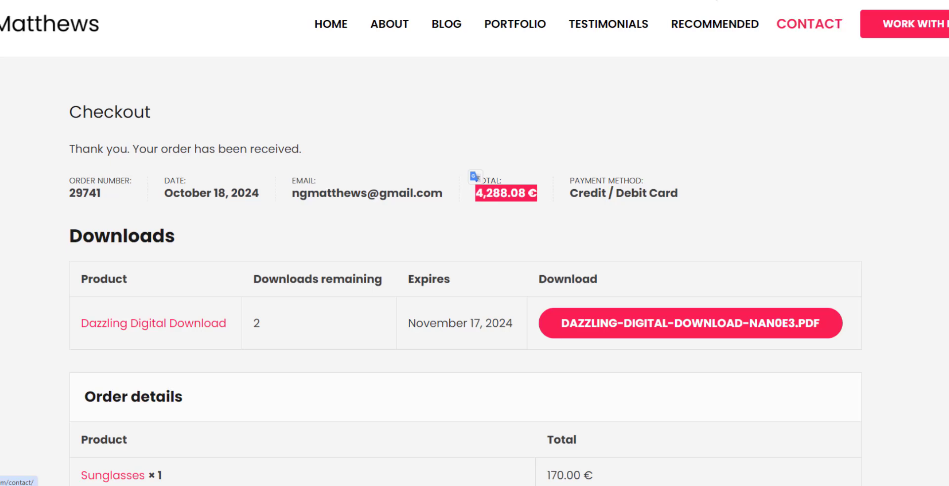
left_click(338, 26)
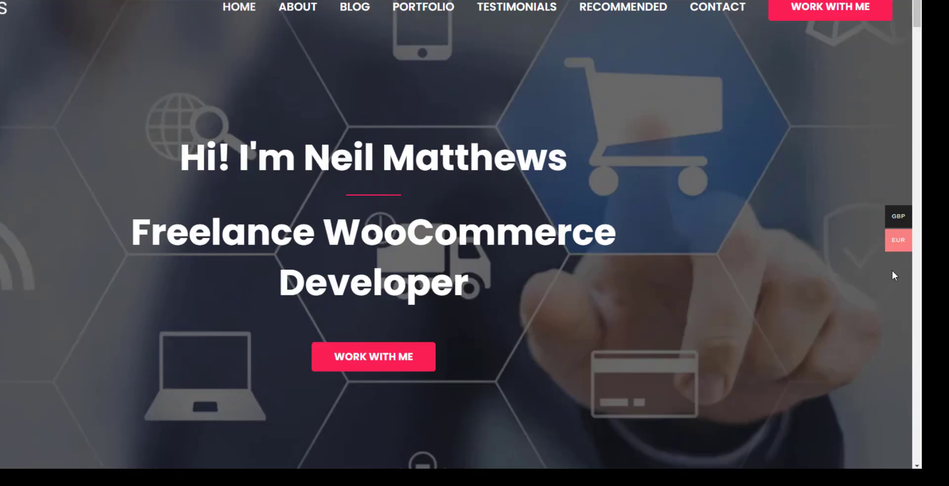
mouse_move(905, 197)
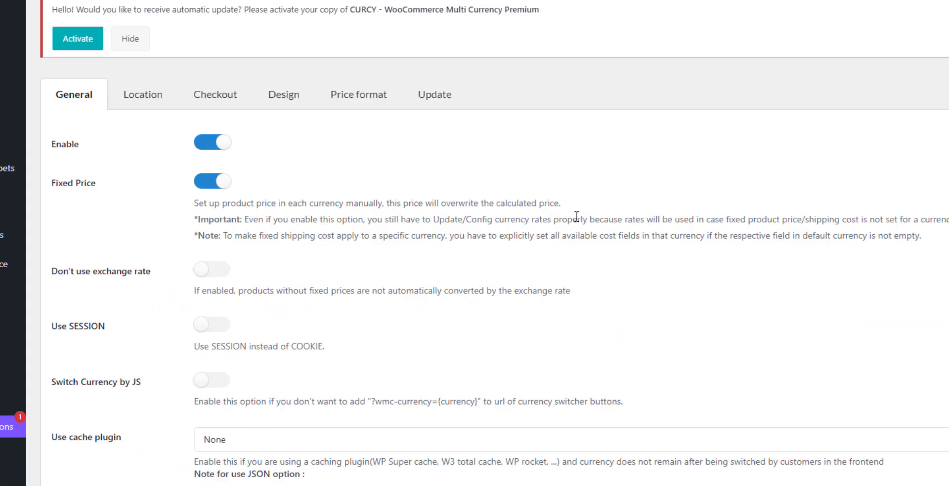
Review the plugin's general settings, including the Currency Options and Bot currency
scroll(576, 217, "down", 8)
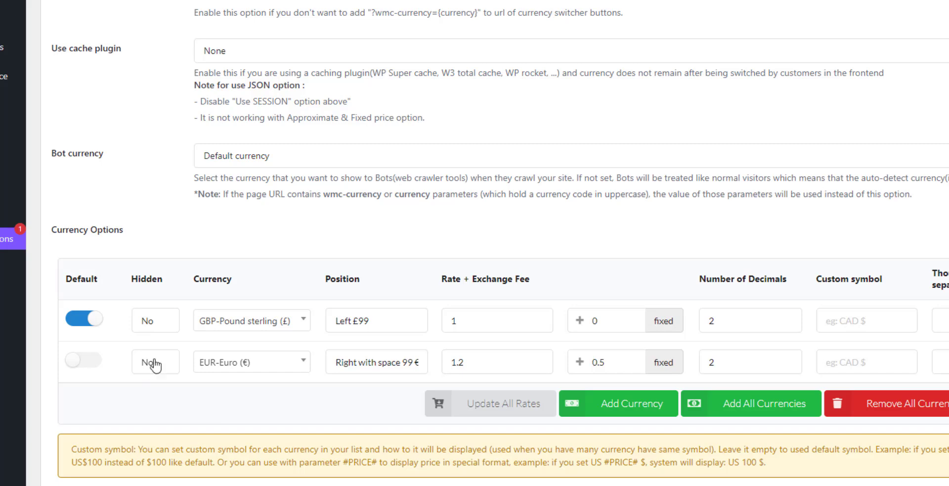
scroll(223, 410, "up", 4)
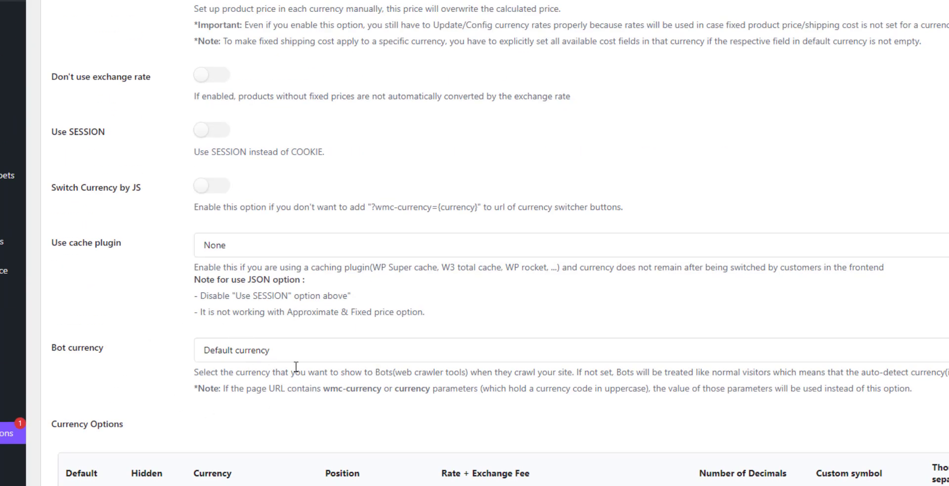
left_click_drag(115, 352, 57, 352)
scroll(189, 261, "up", 1)
scroll(189, 260, "up", 2)
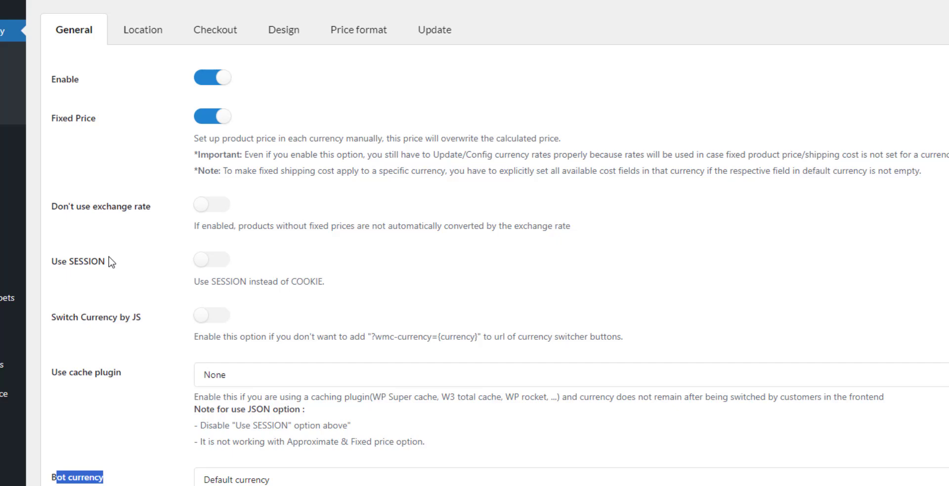
Review the Auto Detect choices in the location settings and select Auto select currency
left_click(157, 34)
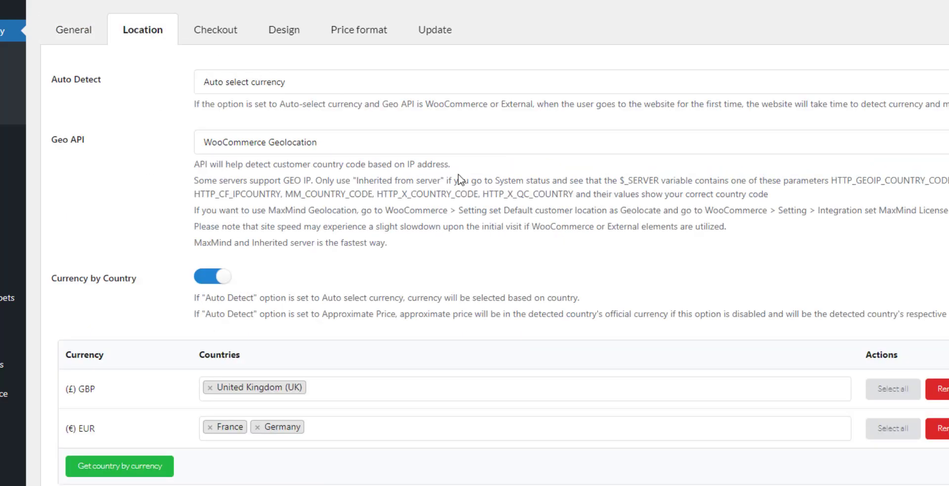
left_click(341, 87)
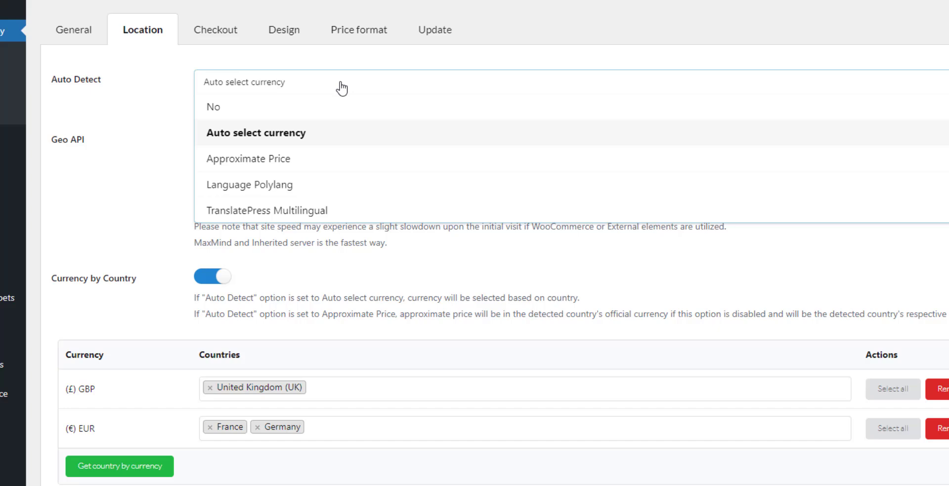
left_click(267, 134)
In the checkout settings, turn on Enable Cart Page and set the Cash on delivery payment method's checkout currency to GBP
left_click(227, 34)
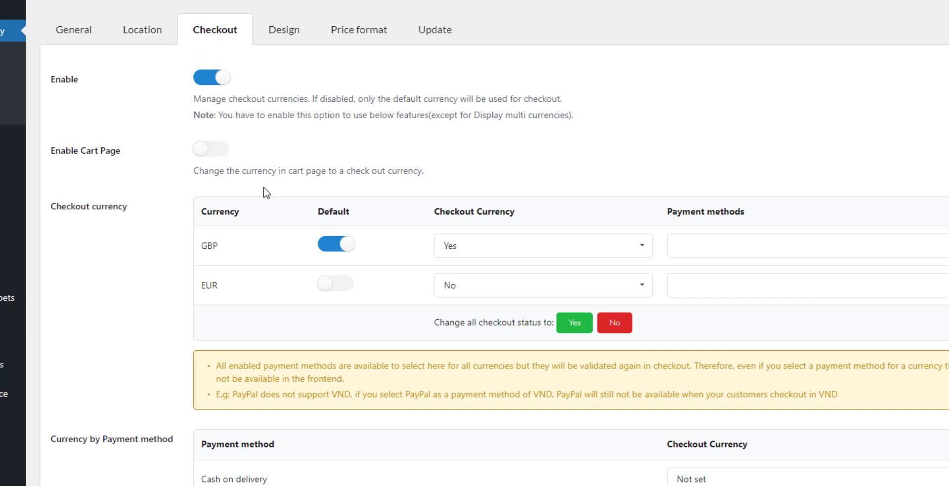
left_click(214, 151)
scroll(424, 262, "down", 3)
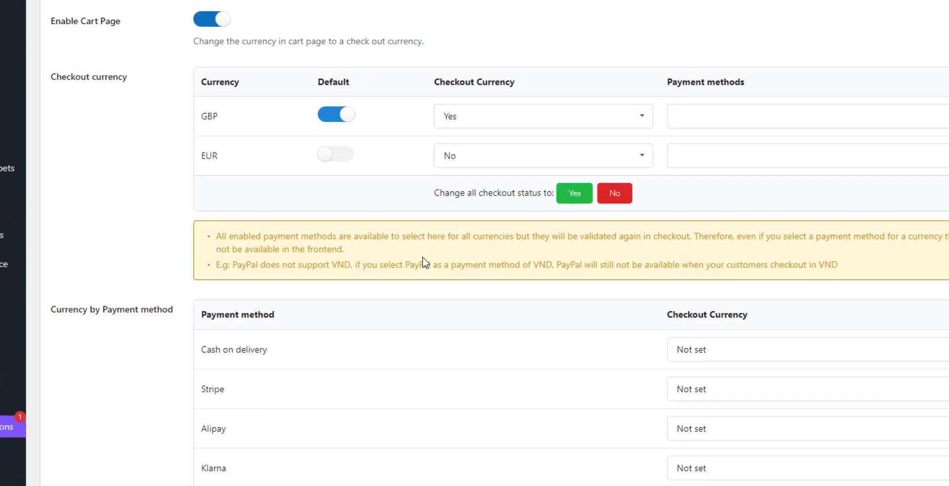
scroll(424, 262, "down", 3)
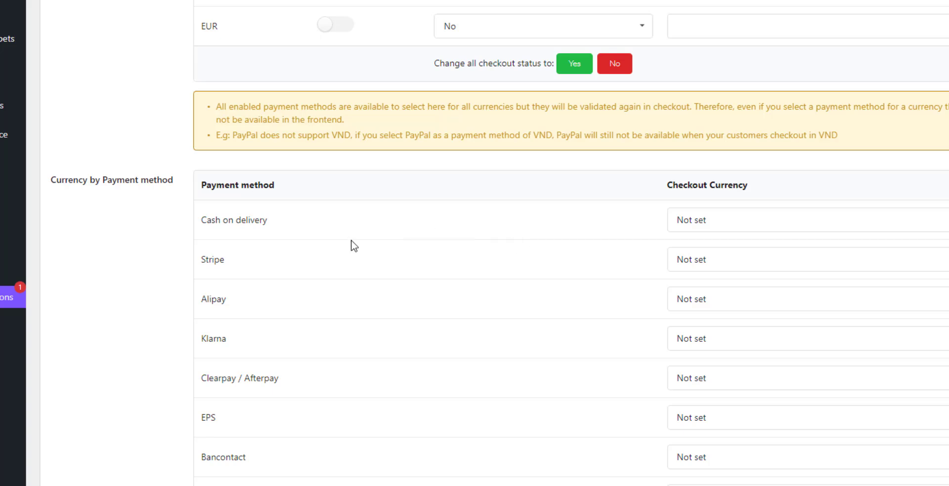
scroll(349, 289, "down", 4)
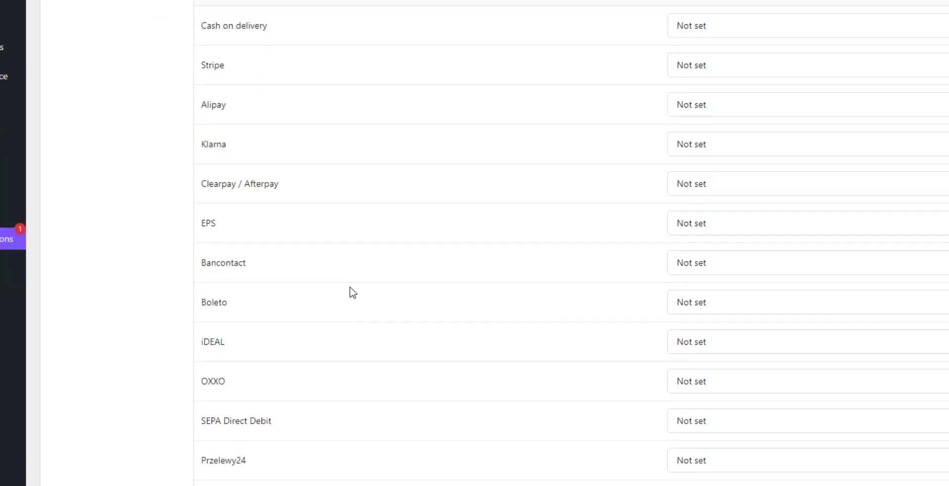
scroll(353, 293, "down", 4)
scroll(353, 293, "up", 7)
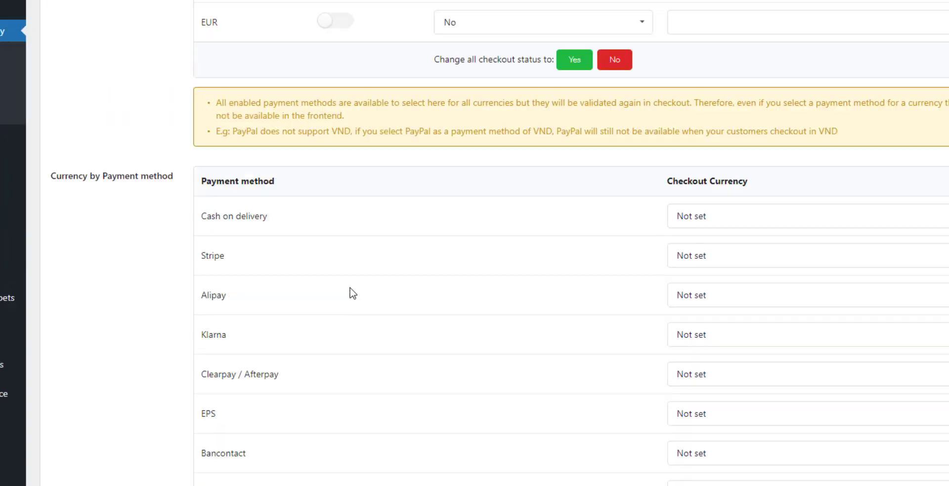
scroll(352, 294, "up", 2)
scroll(352, 292, "down", 1)
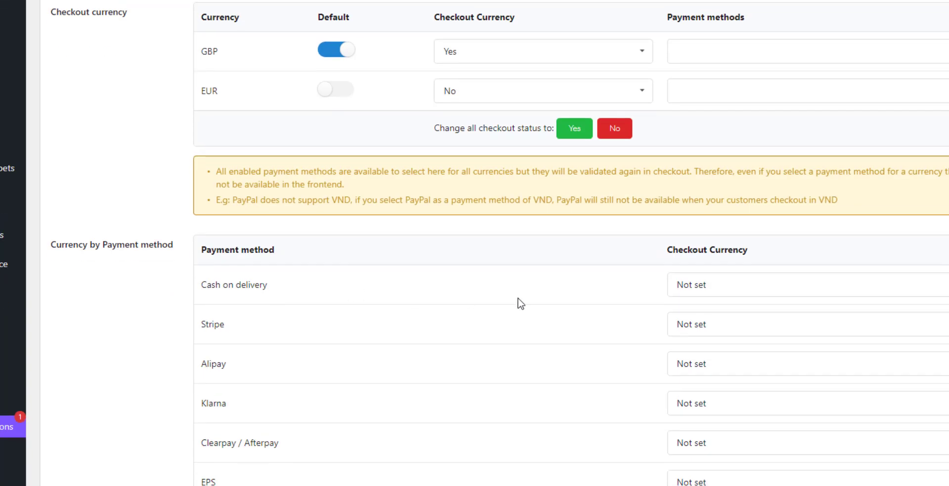
left_click(720, 292)
left_click(673, 336)
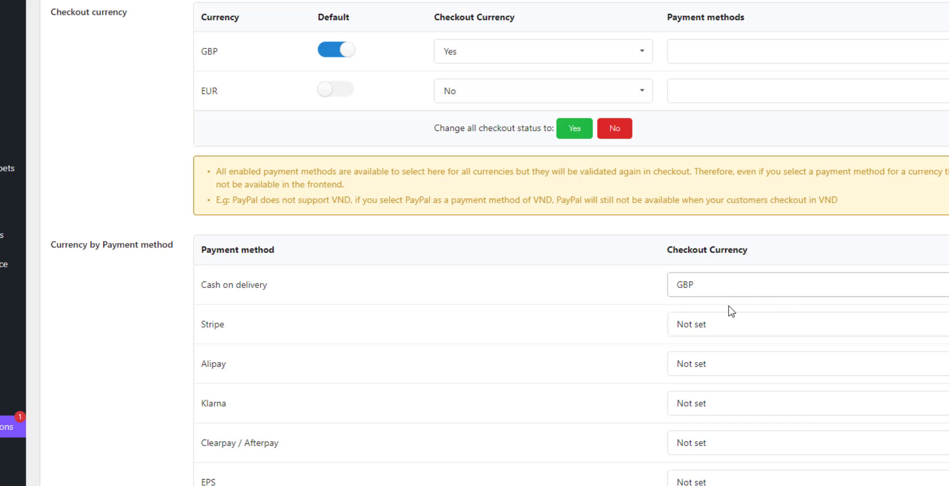
Allow EUR as a checkout currency by setting its Checkout Currency option to Yes
scroll(579, 270, "up", 3)
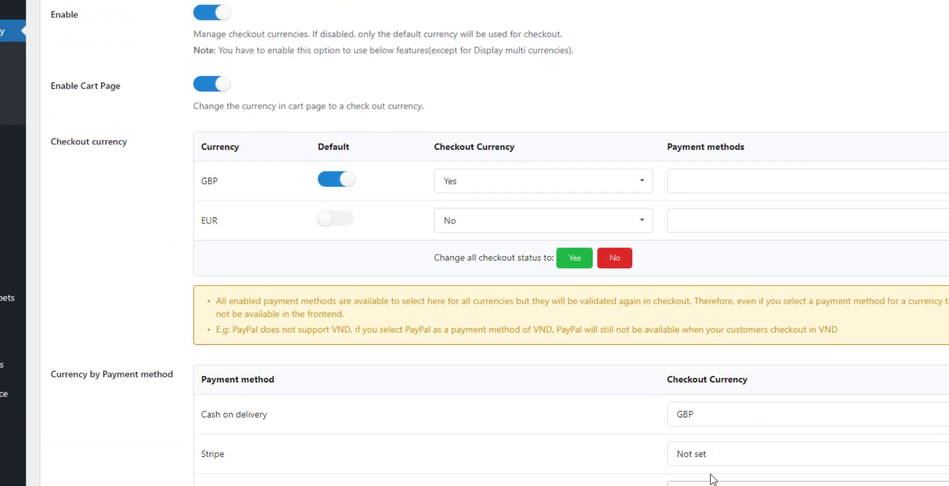
scroll(278, 289, "up", 3)
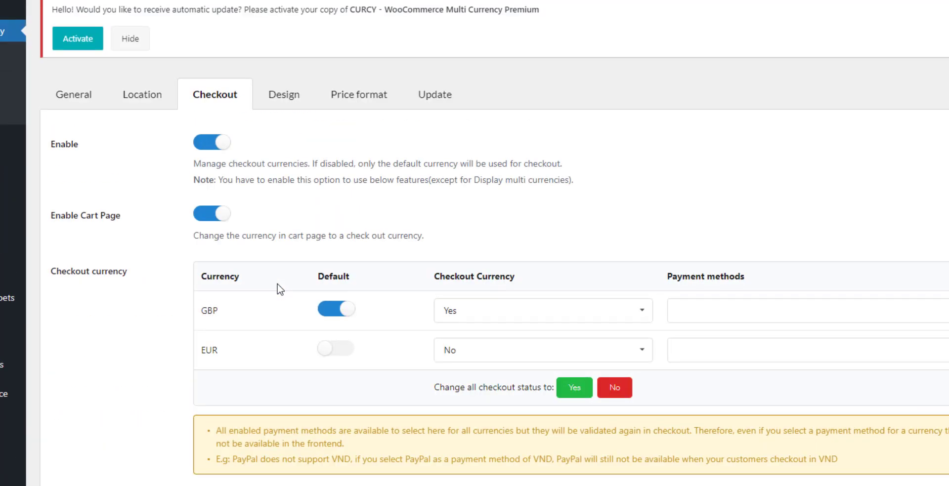
left_click(535, 357)
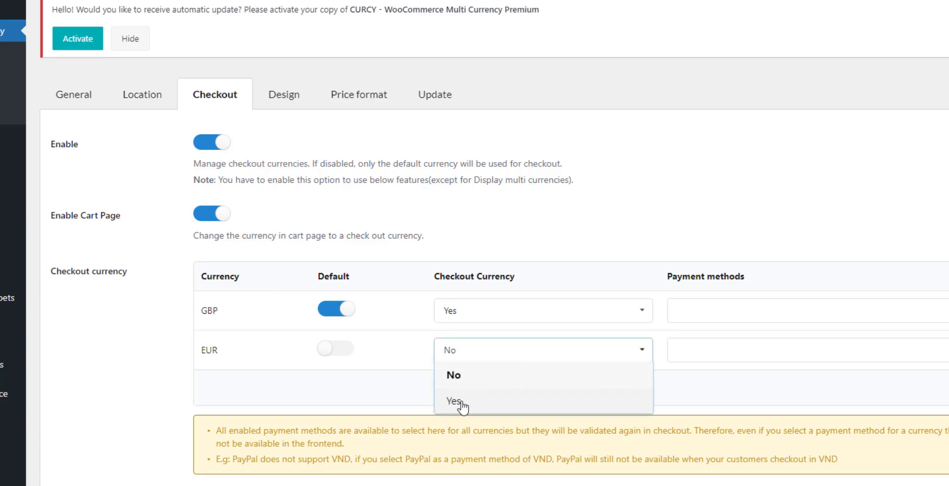
left_click(458, 401)
Add Stripe as the payment method for the GBP checkout currency
left_click(705, 314)
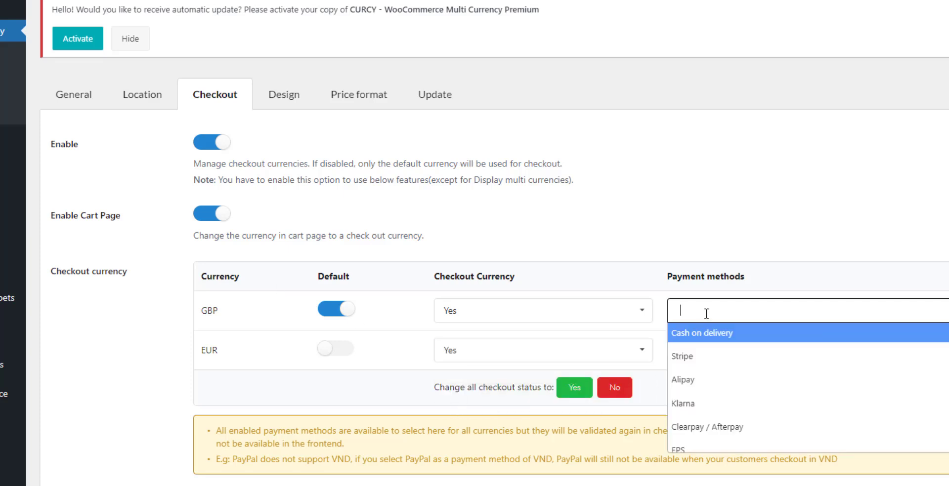
type("strp")
key("BackSpace")
key("BackSpace")
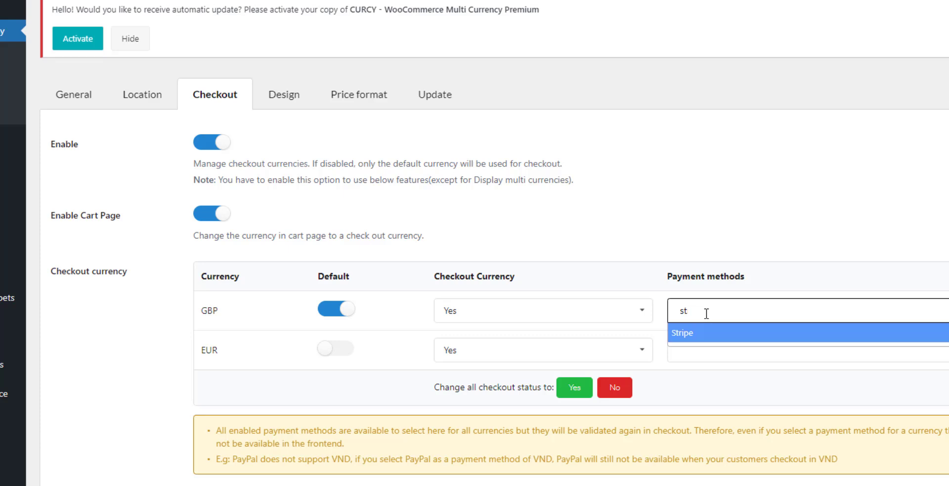
type("r")
key("Return")
Add Stripe as the payment method for the EUR checkout currency
key("Tab")
key("Tab")
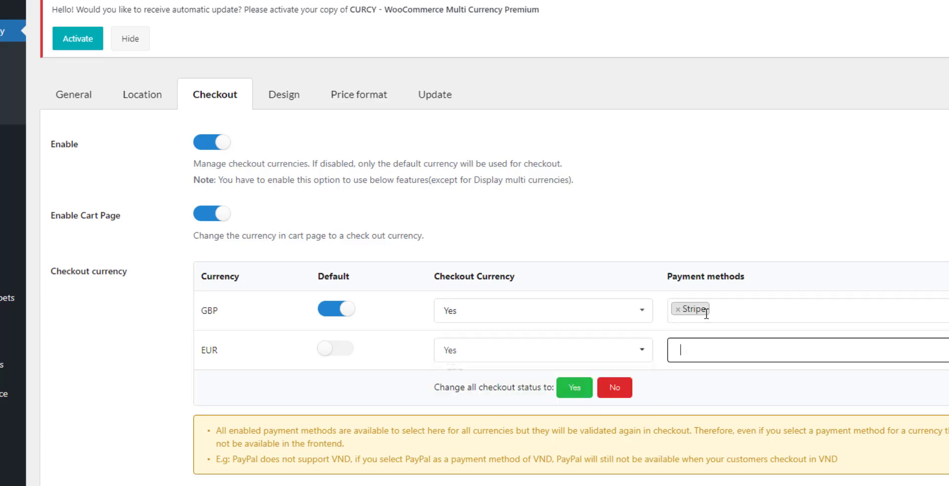
key("Tab")
key("shift+Tab")
type("stripe")
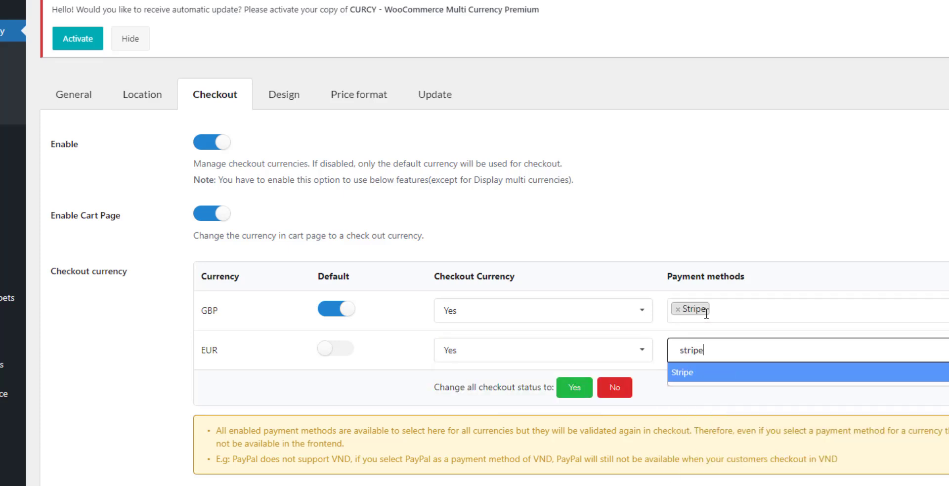
key("Escape")
left_click(702, 351)
type("s")
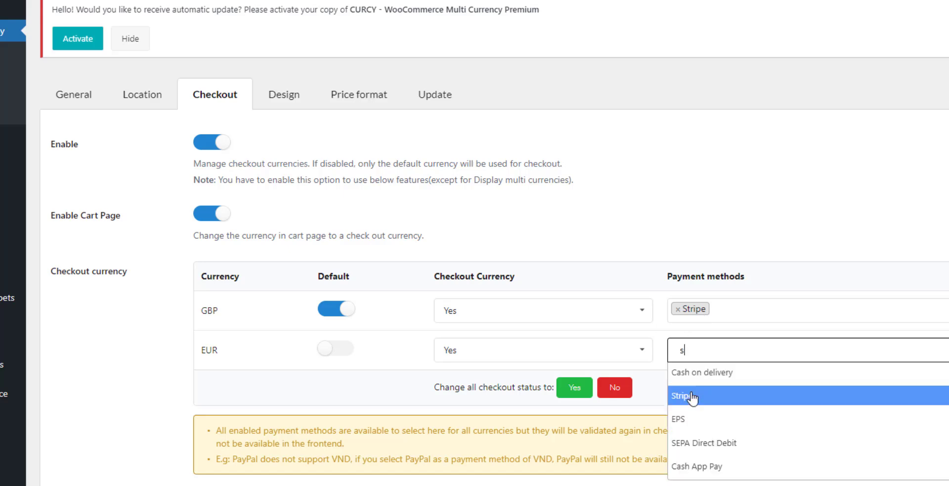
left_click(691, 393)
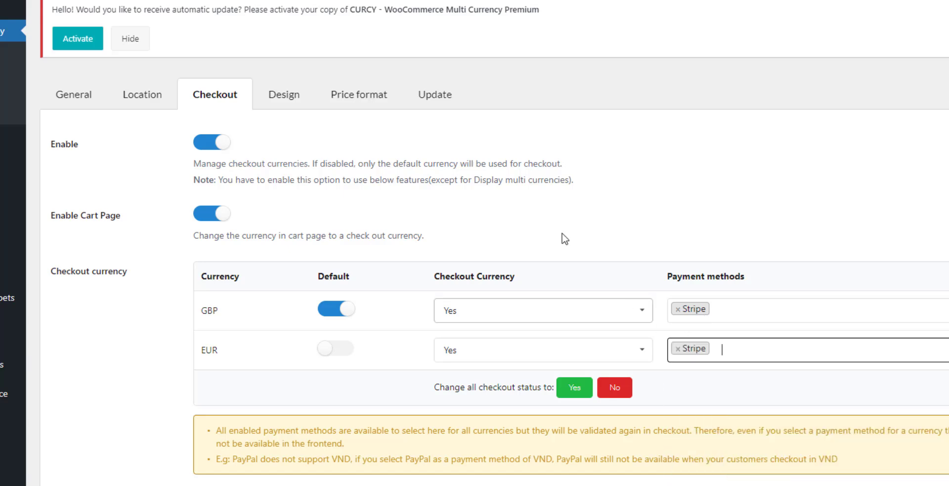
Review the design settings for the currency bar colours, currency selector, widget flags and shortcode colours
left_click(289, 100)
scroll(664, 225, "down", 20)
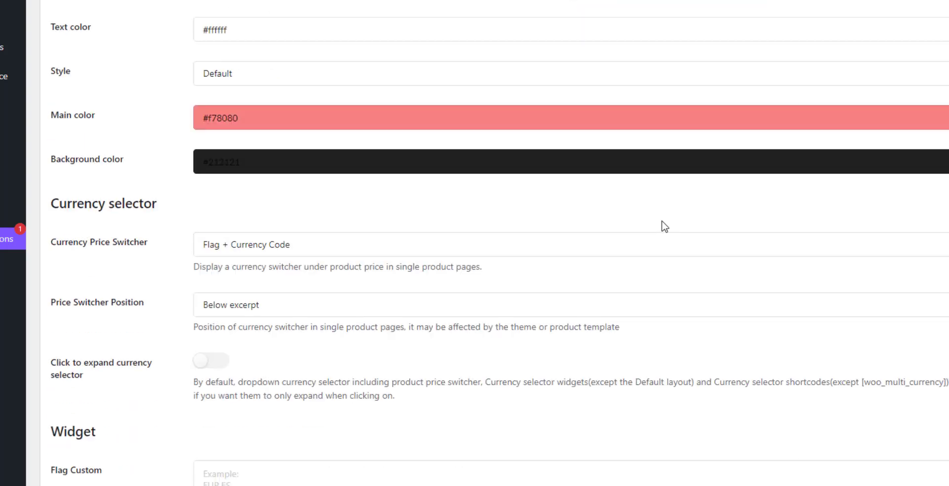
scroll(662, 221, "down", 4)
scroll(663, 221, "up", 20)
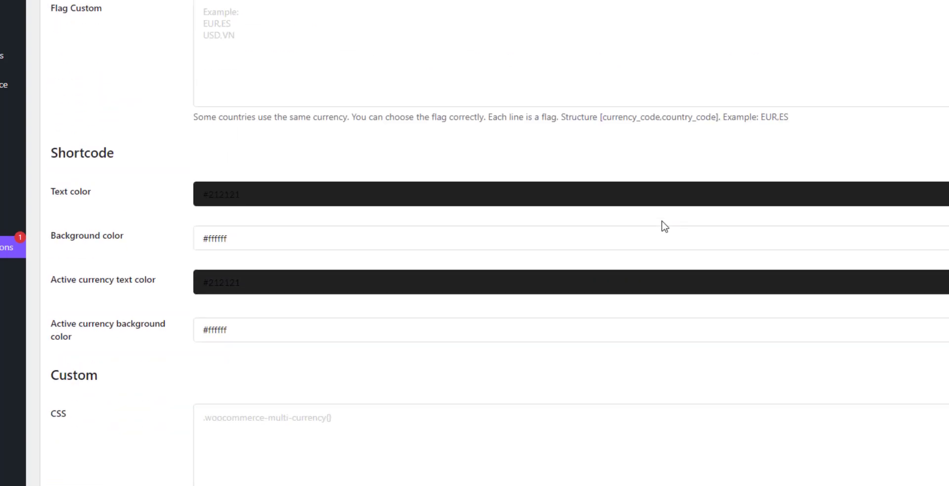
scroll(665, 228, "up", 3)
Examine the price format settings and their rule table for product prices
left_click(370, 224)
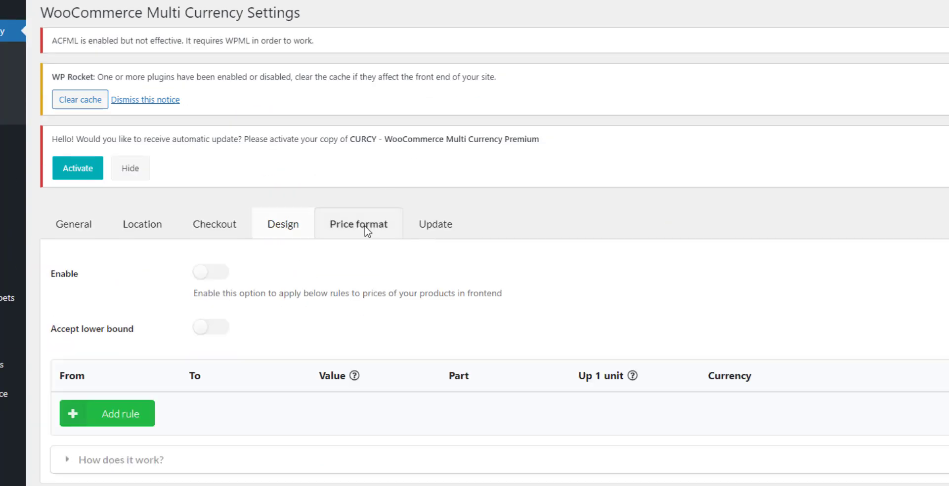
scroll(676, 204, "down", 1)
scroll(676, 204, "down", 1)
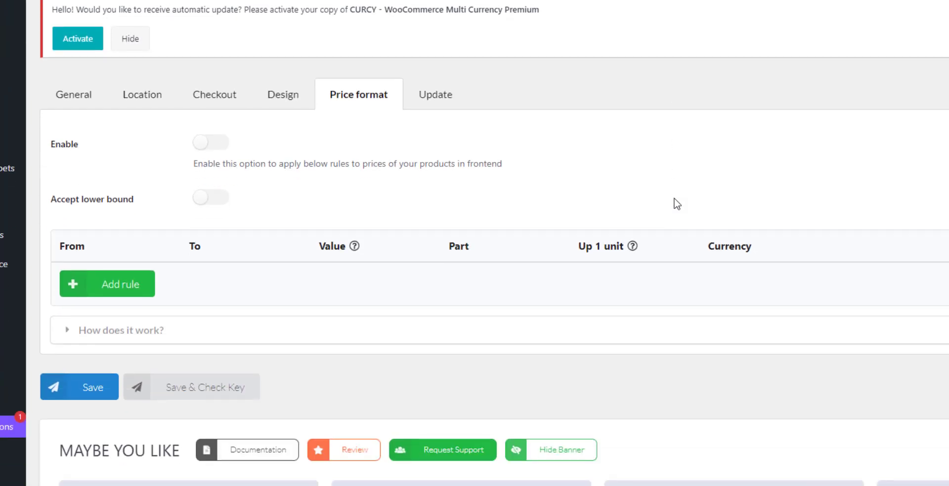
scroll(476, 142, "up", 1)
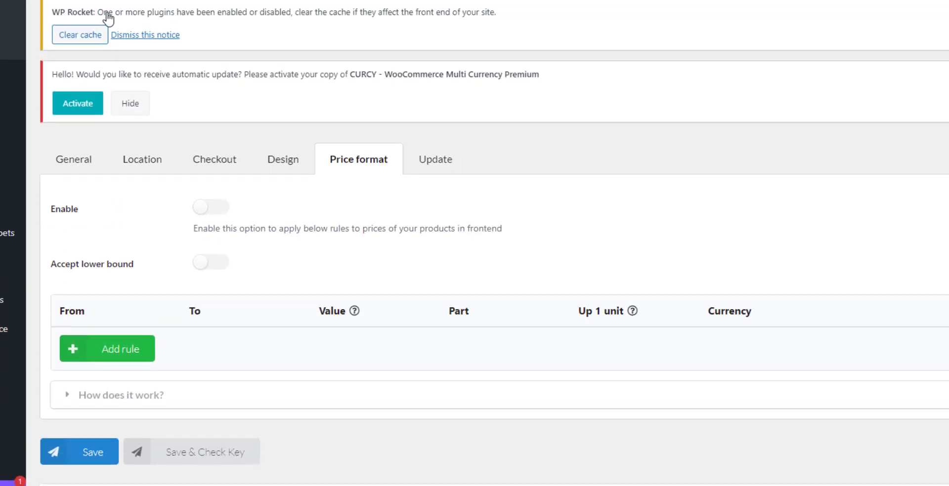